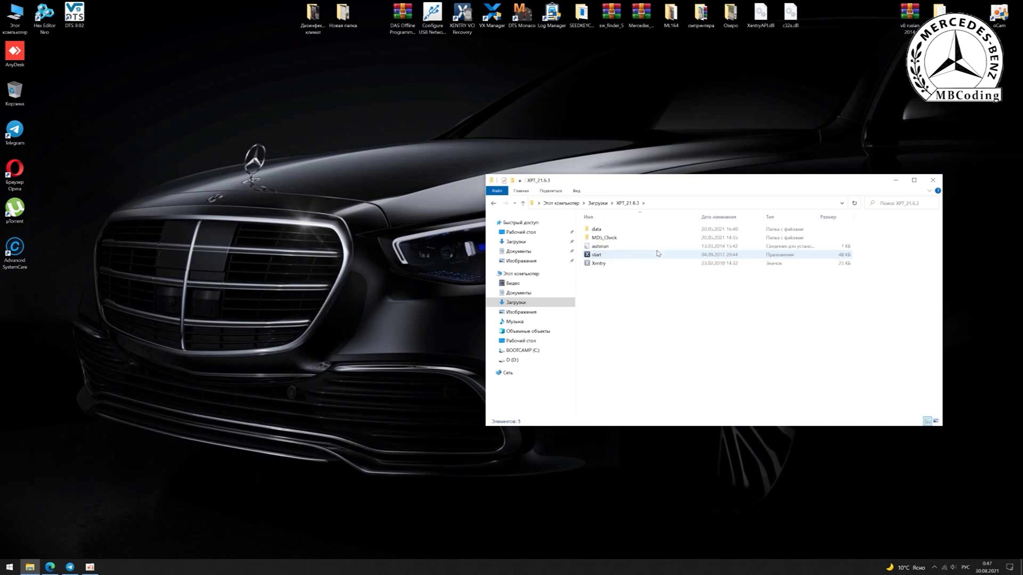
Run the start application from the XPT_21.6.3 folder as administrator, accept the setup language and install the required components
click(598, 255)
right_click(598, 256)
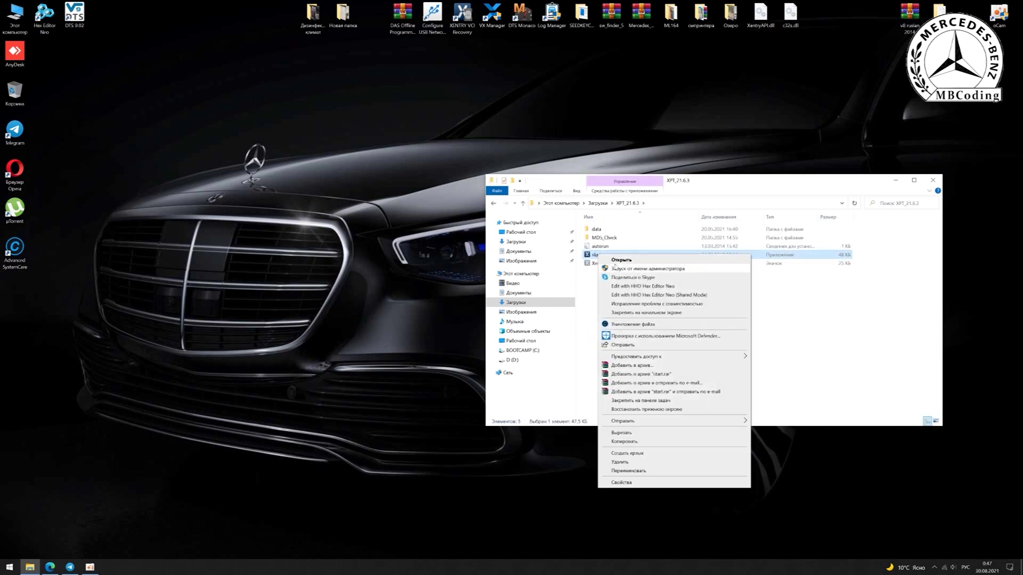
click(629, 269)
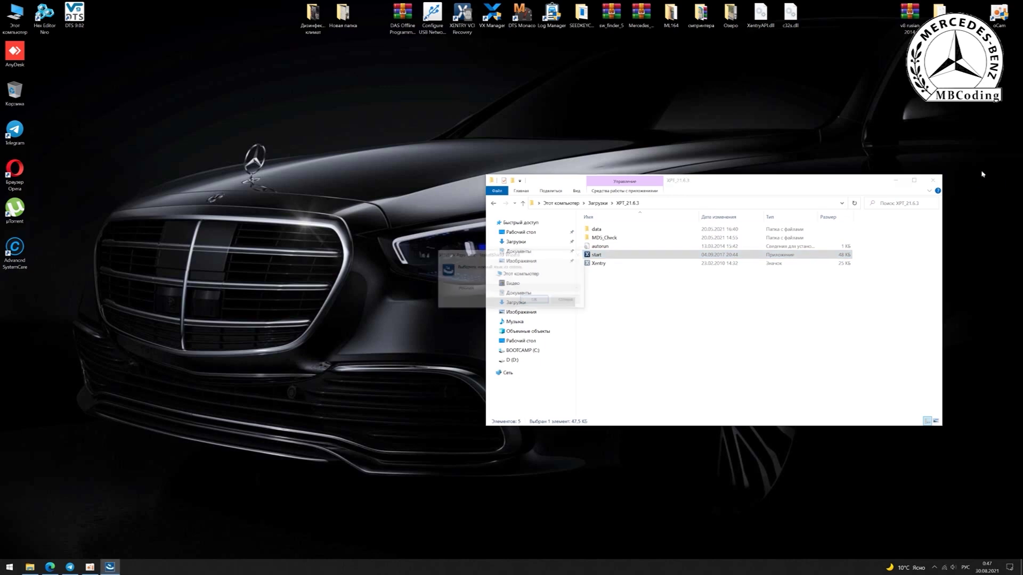
click(932, 180)
click(536, 301)
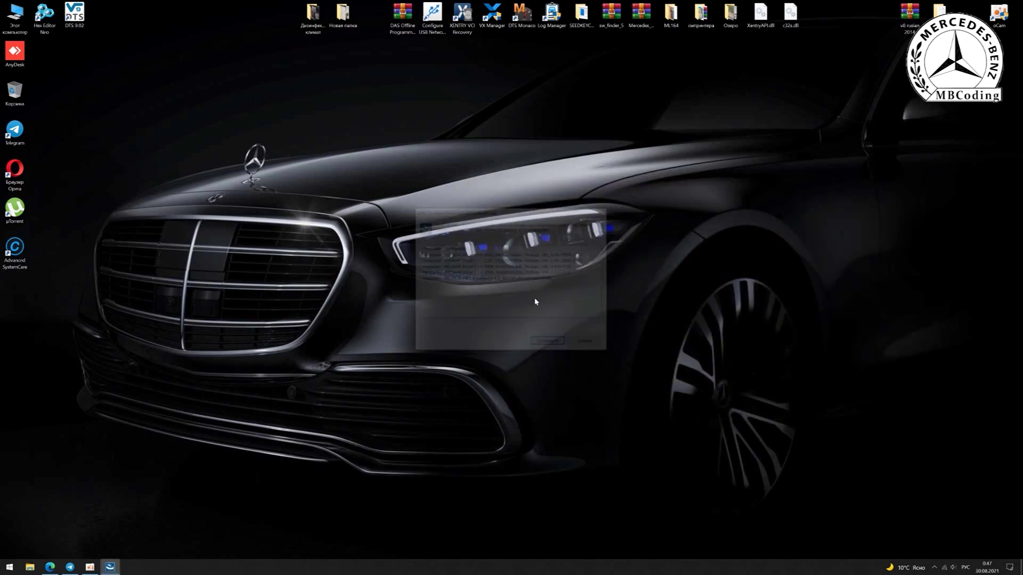
click(544, 344)
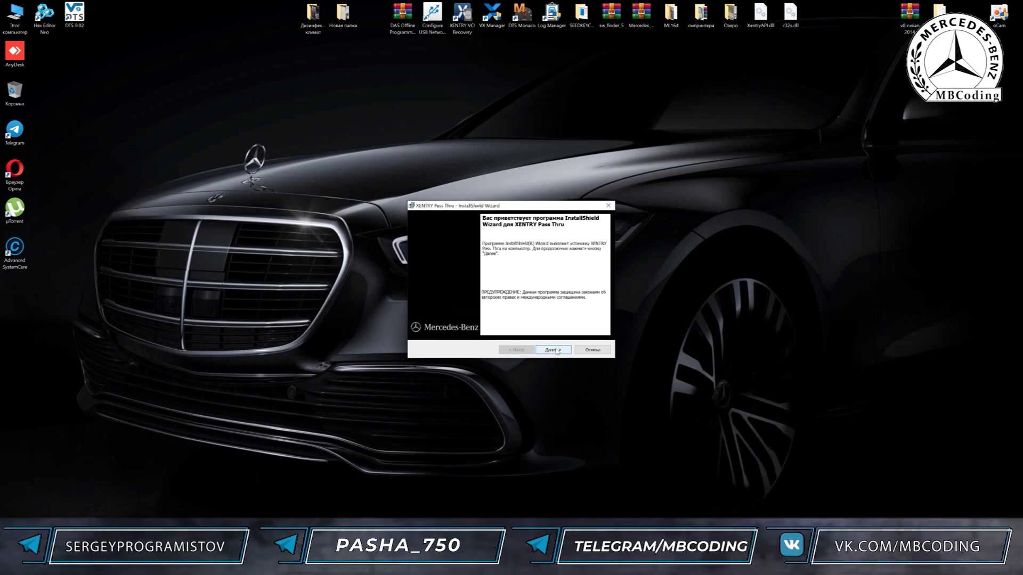
Continue past the XENTRY Pass Thru welcome page and choose the European client option, Pass Thru (EURO 5/VI): Europe
click(557, 351)
click(422, 277)
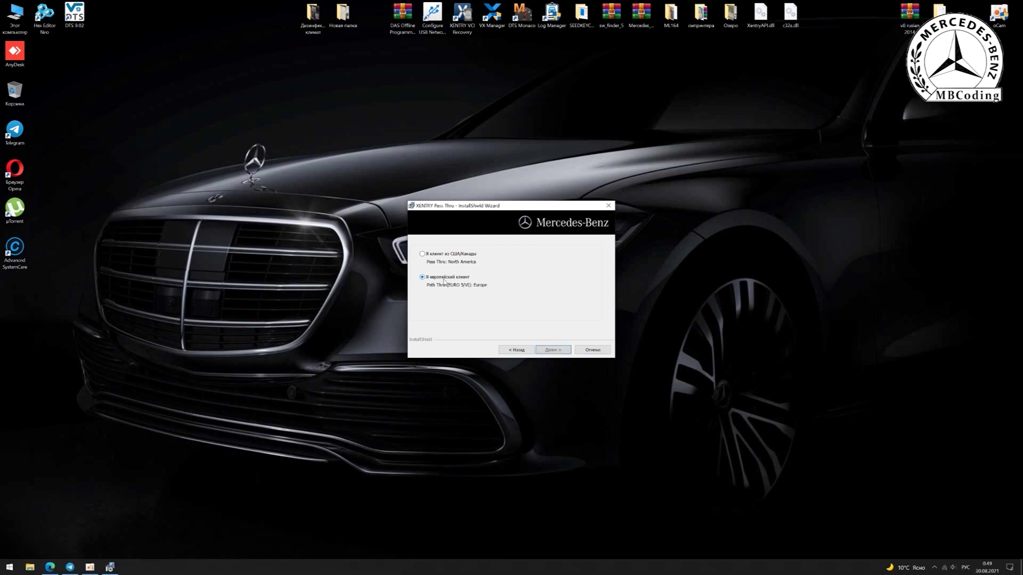
click(552, 350)
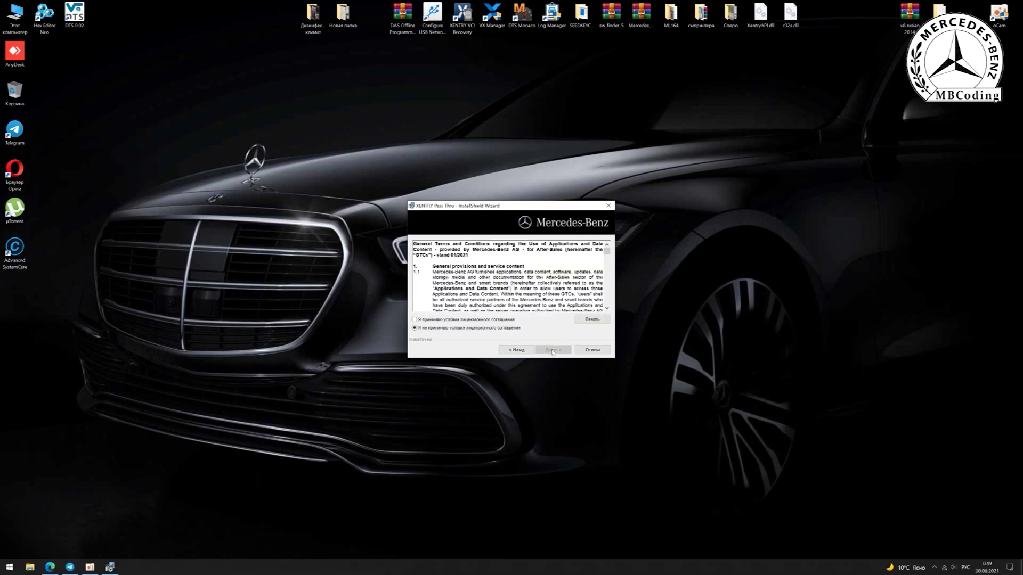
Accept the licence agreement and start the XENTRY Pass Thru installation with the default components and destination folder
click(434, 319)
scroll(587, 264, down, 3)
scroll(587, 264, up, 3)
click(554, 351)
click(553, 352)
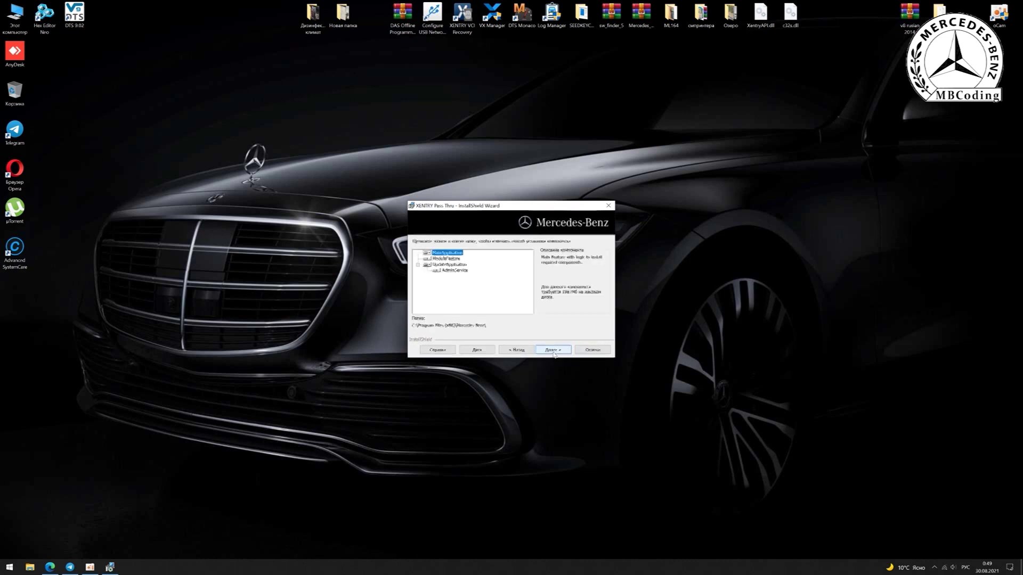
click(554, 352)
click(554, 351)
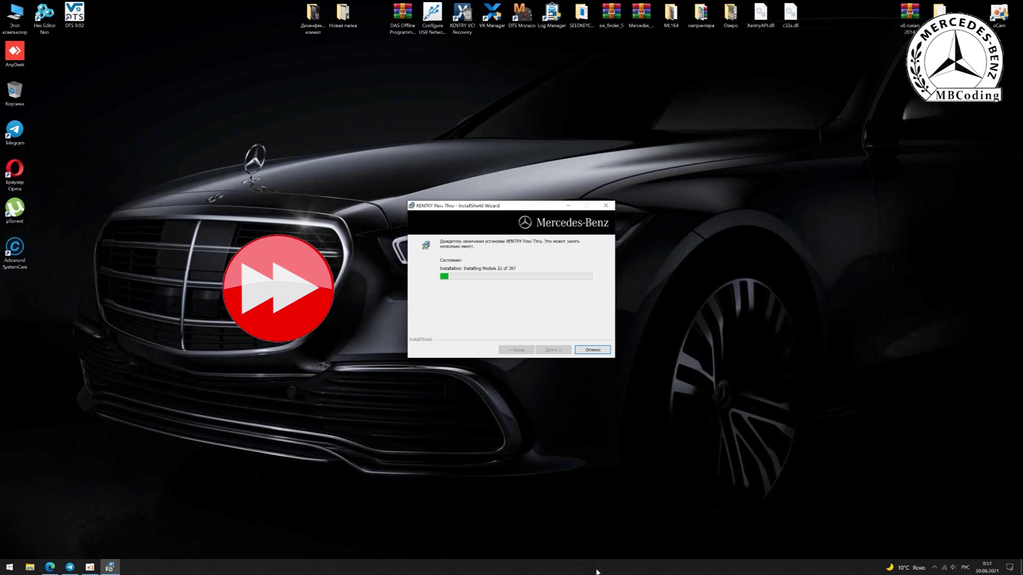
View the computer's device and Windows specifications
right_click(11, 17)
click(37, 110)
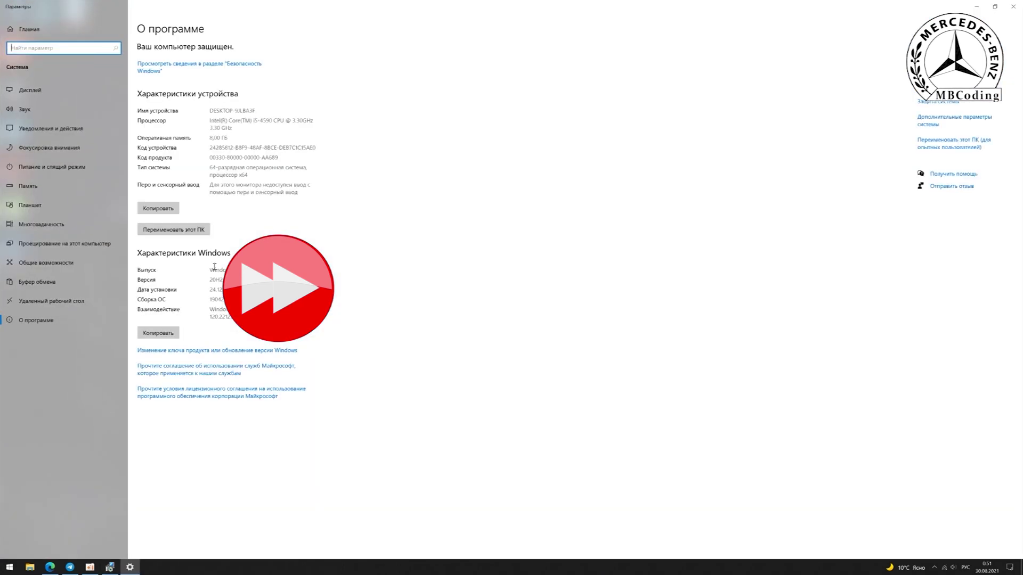
click(1013, 7)
click(934, 568)
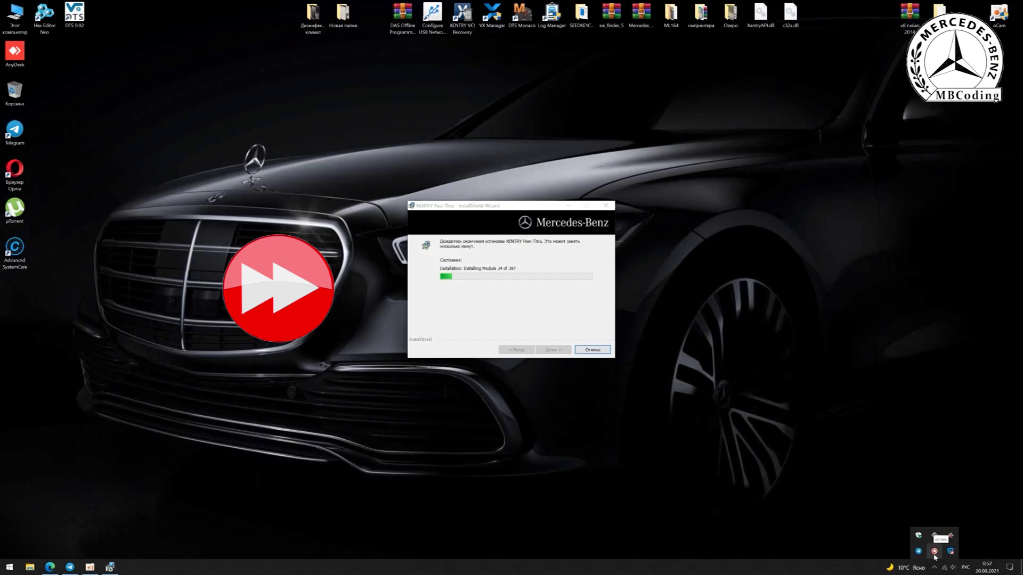
click(934, 552)
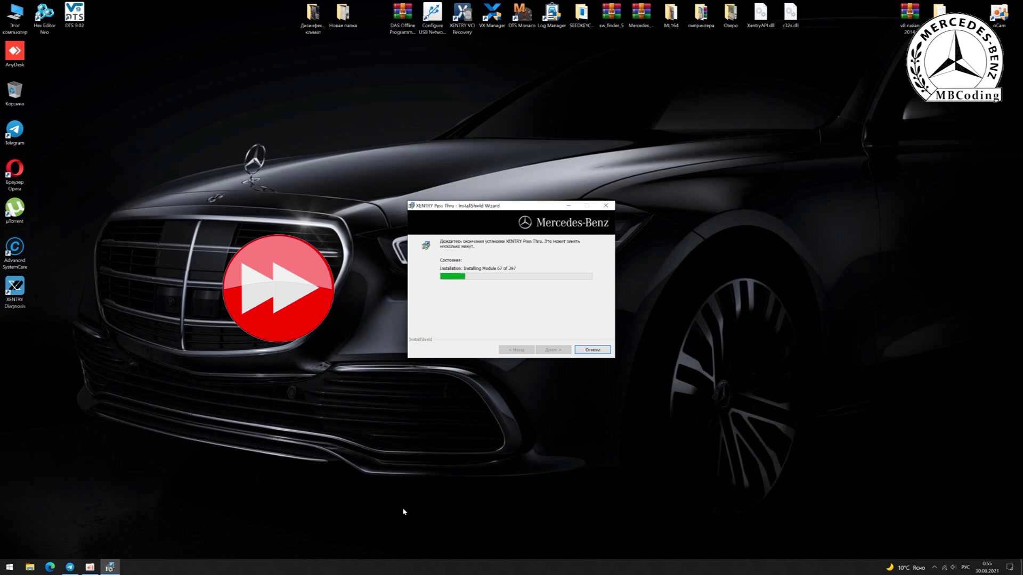
Move the XENTRY Diagnosis desktop shortcut next to the DTS 9.02 shortcut
drag(15, 288, 104, 17)
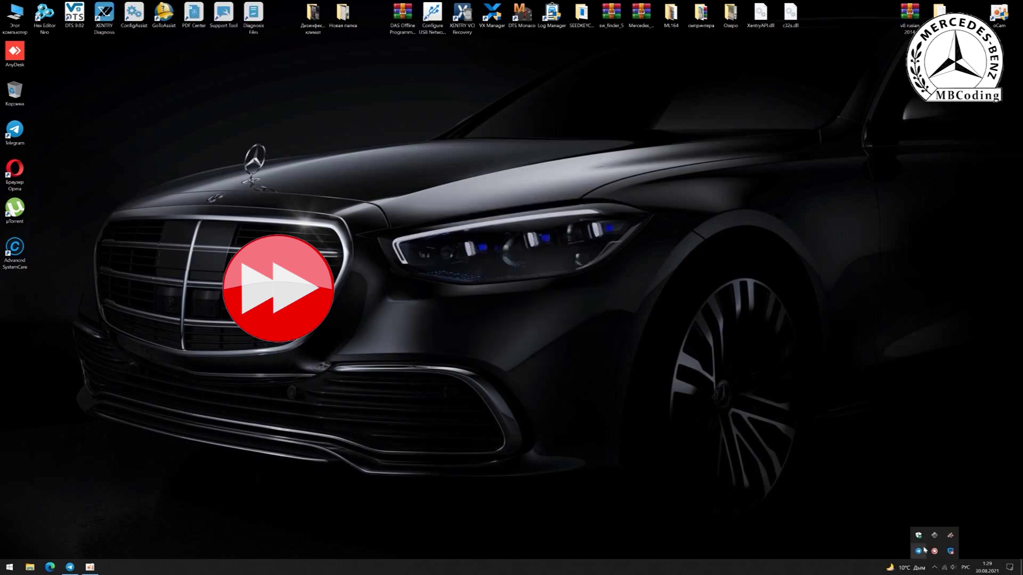
Turn off real-time protection, cloud-delivered protection and automatic sample submission in Windows Security, and close it
click(923, 551)
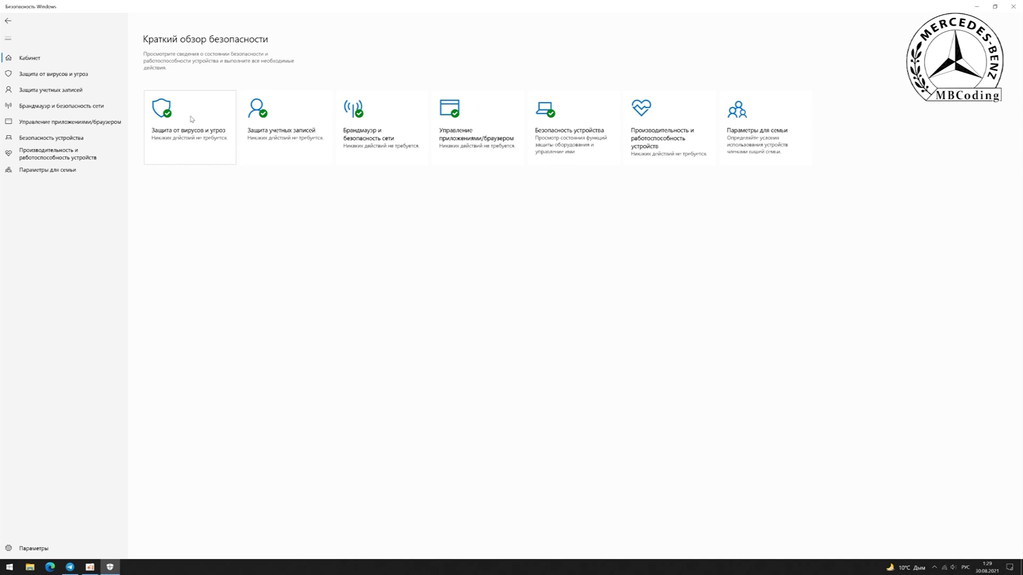
click(192, 119)
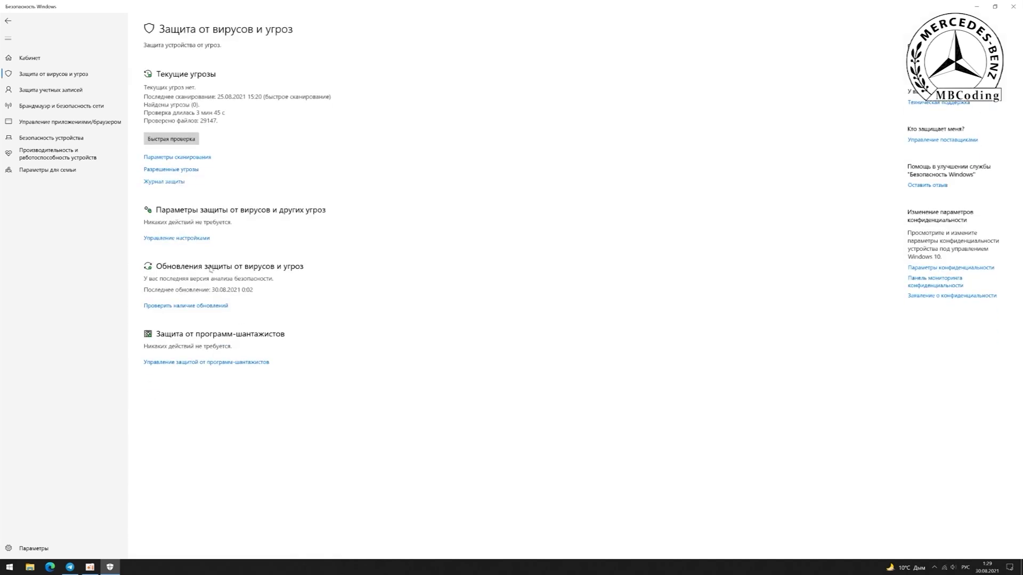
click(195, 239)
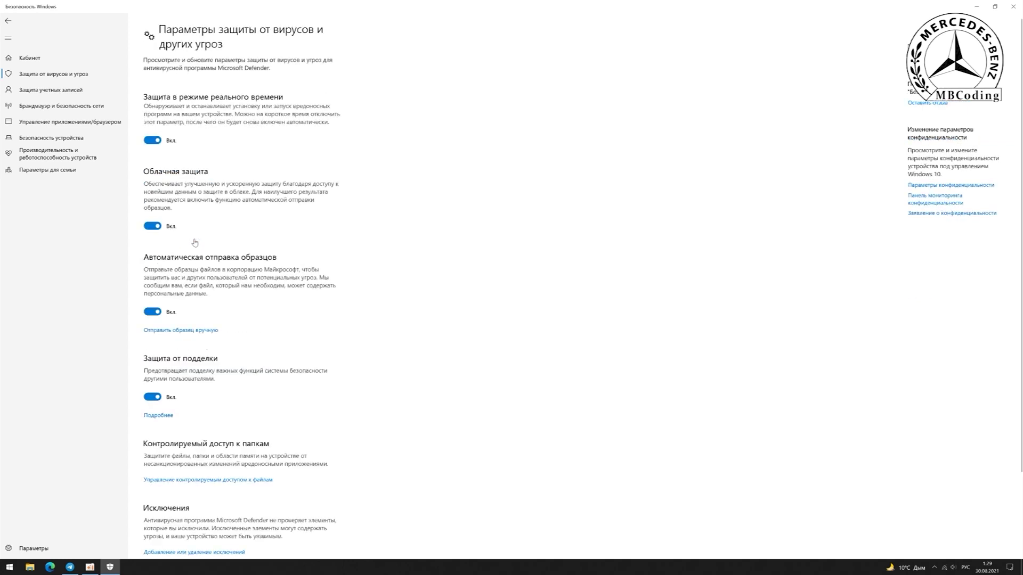
click(151, 141)
click(152, 242)
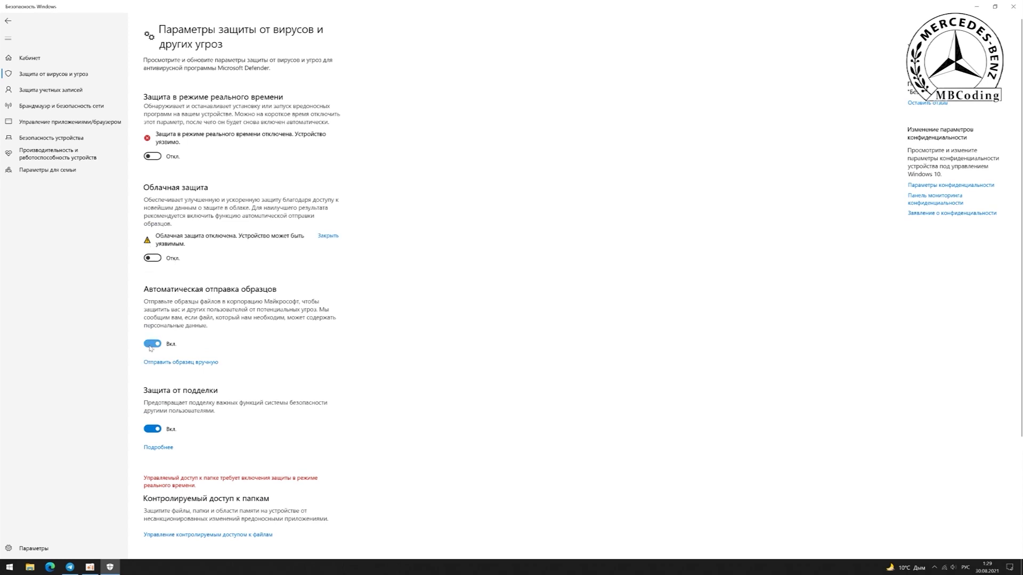
click(152, 343)
scroll(224, 356, down, 3)
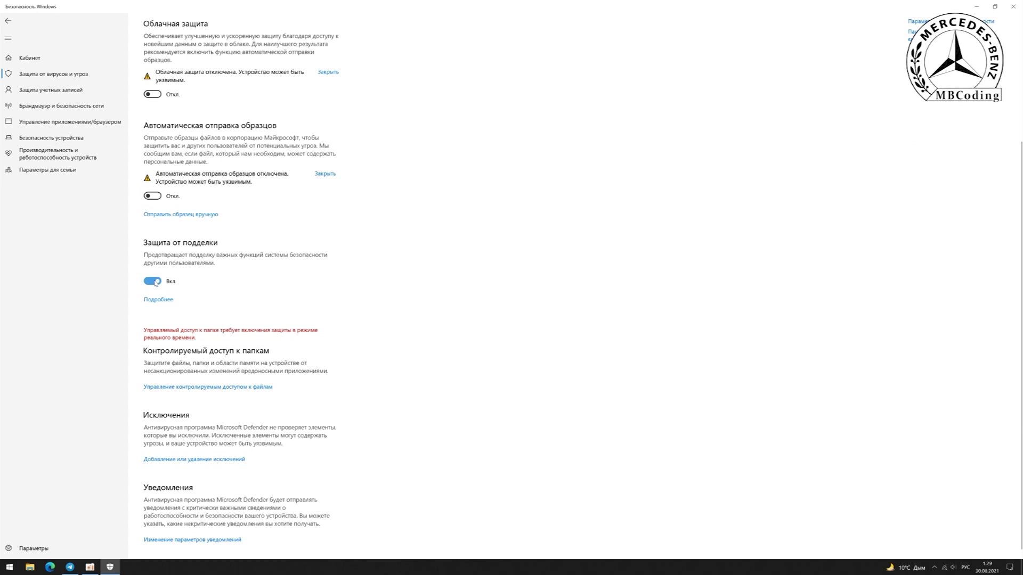
scroll(537, 283, up, 3)
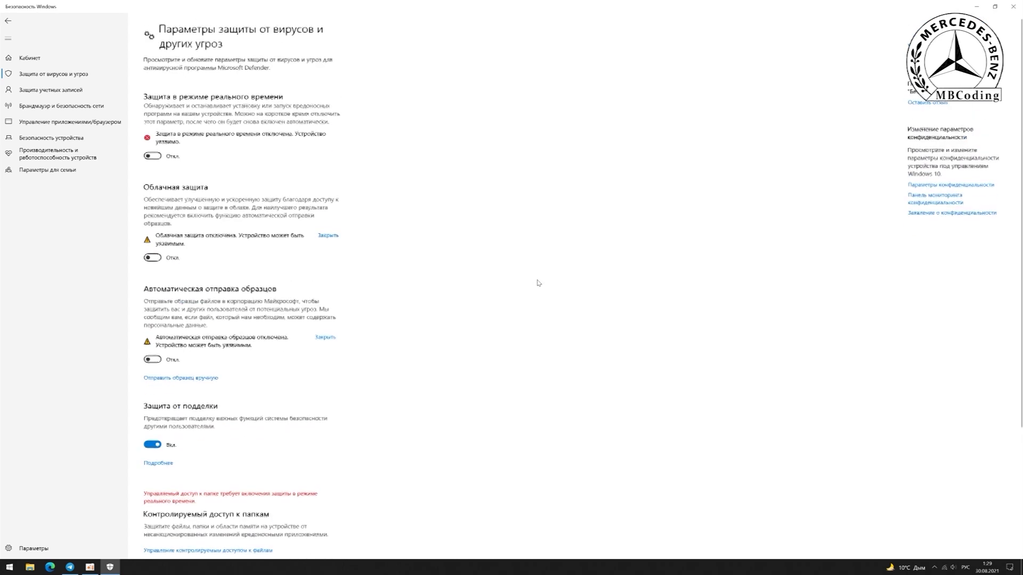
click(1013, 8)
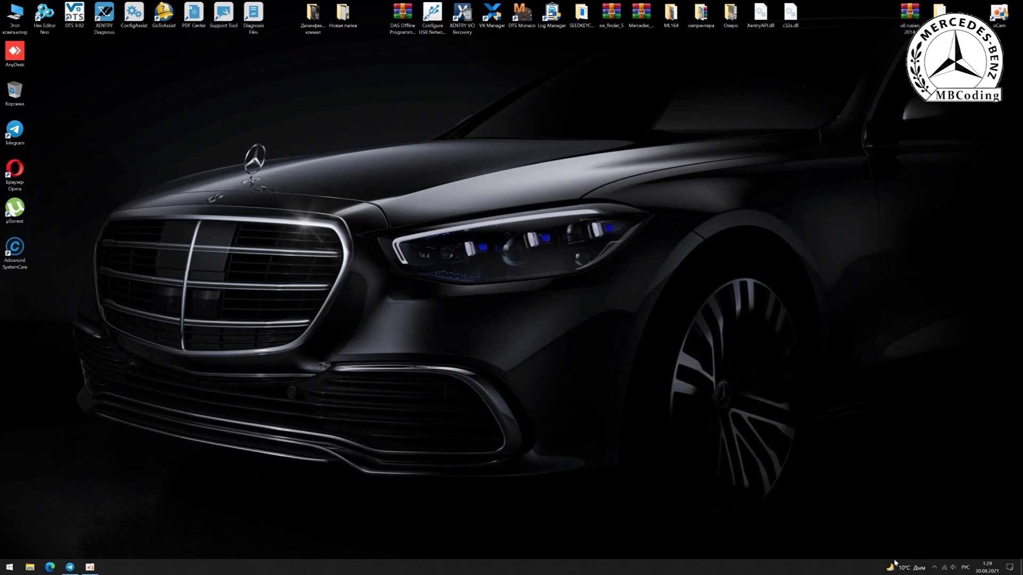
Check the startup status of PDF Center and PdfCenterBridge in Task Manager, and close it
right_click(771, 569)
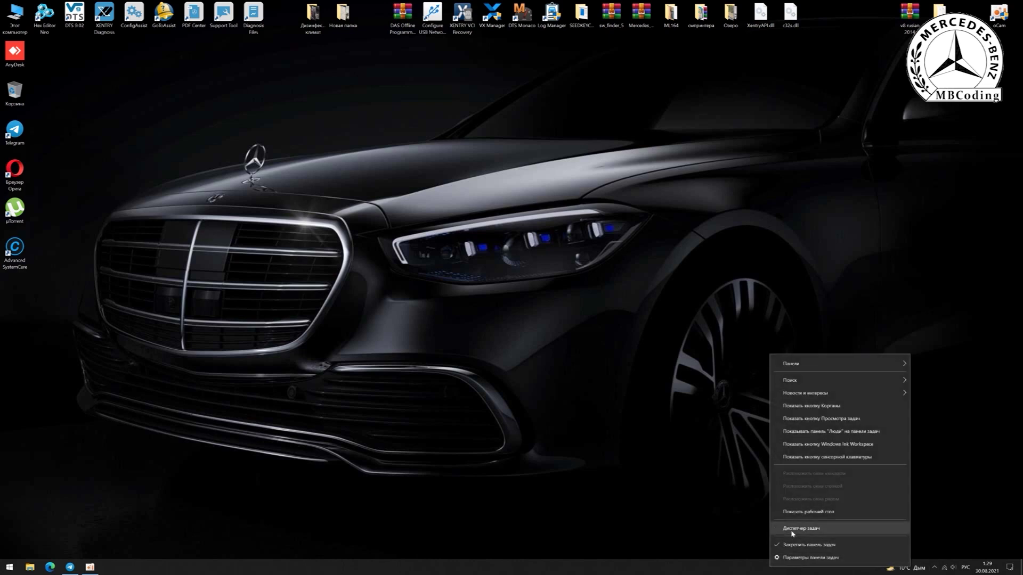
click(800, 529)
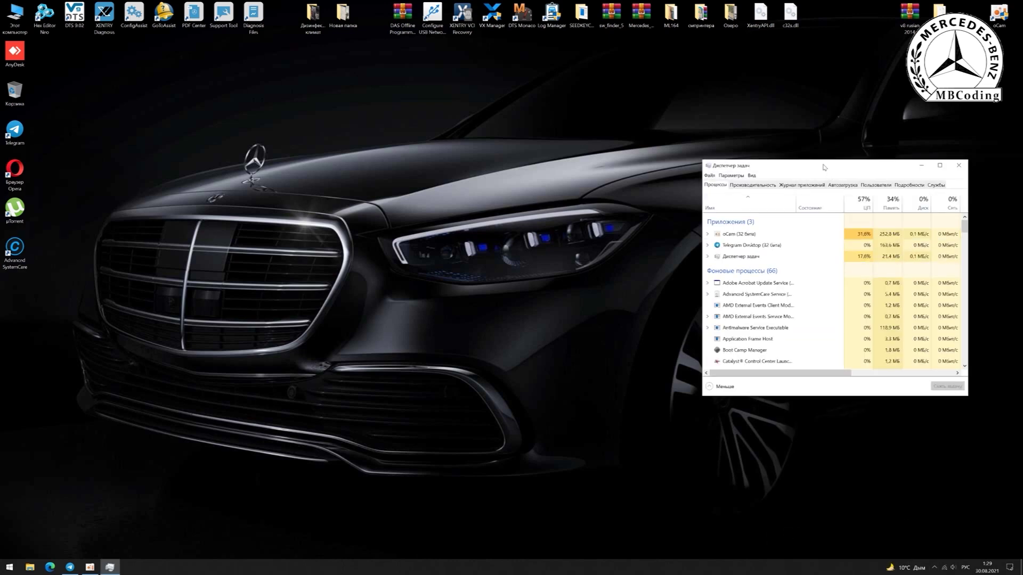
drag(822, 167, 574, 165)
click(590, 183)
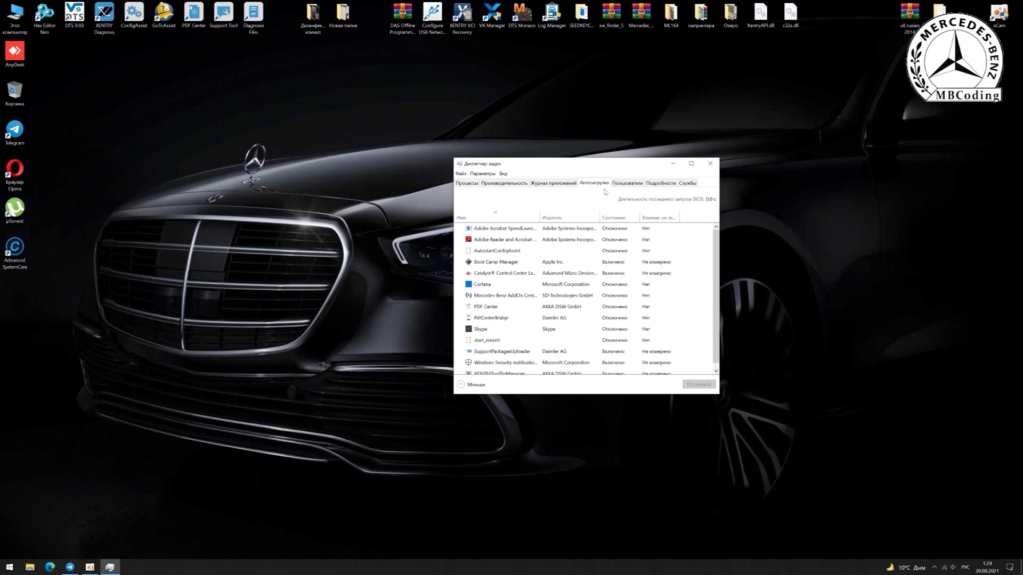
click(495, 308)
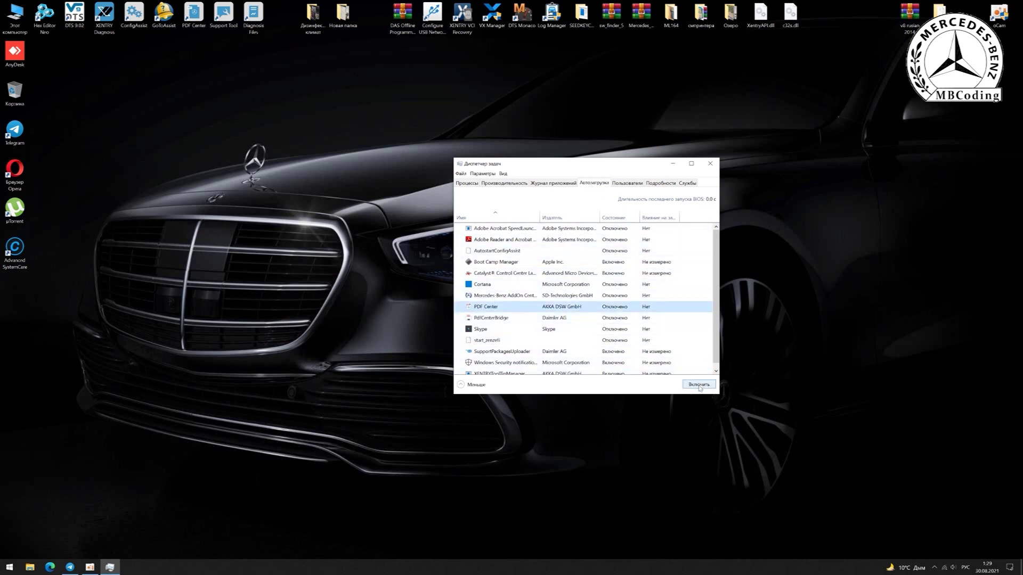
click(512, 319)
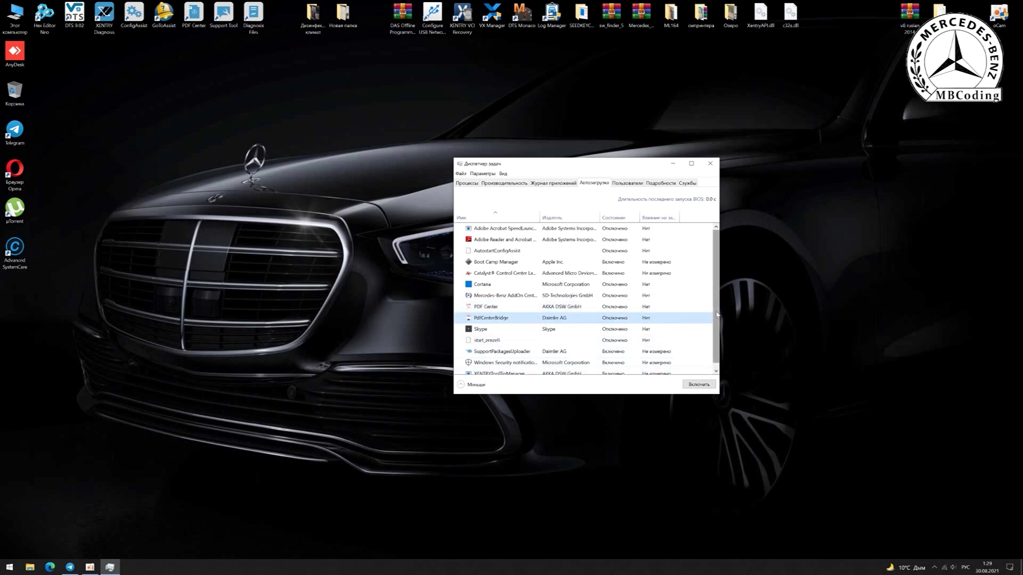
scroll(717, 320, down, 1)
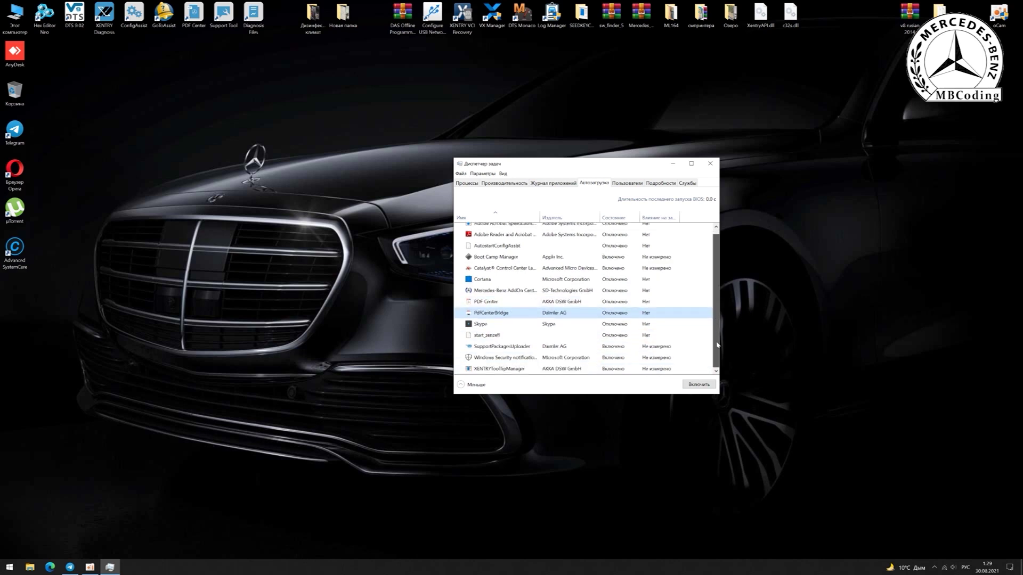
scroll(718, 338, up, 1)
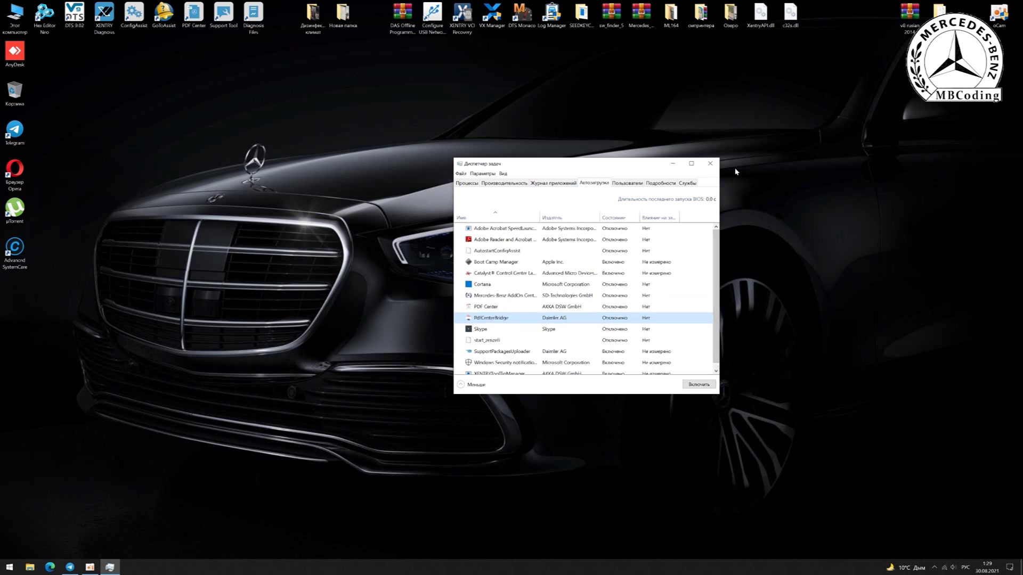
click(711, 165)
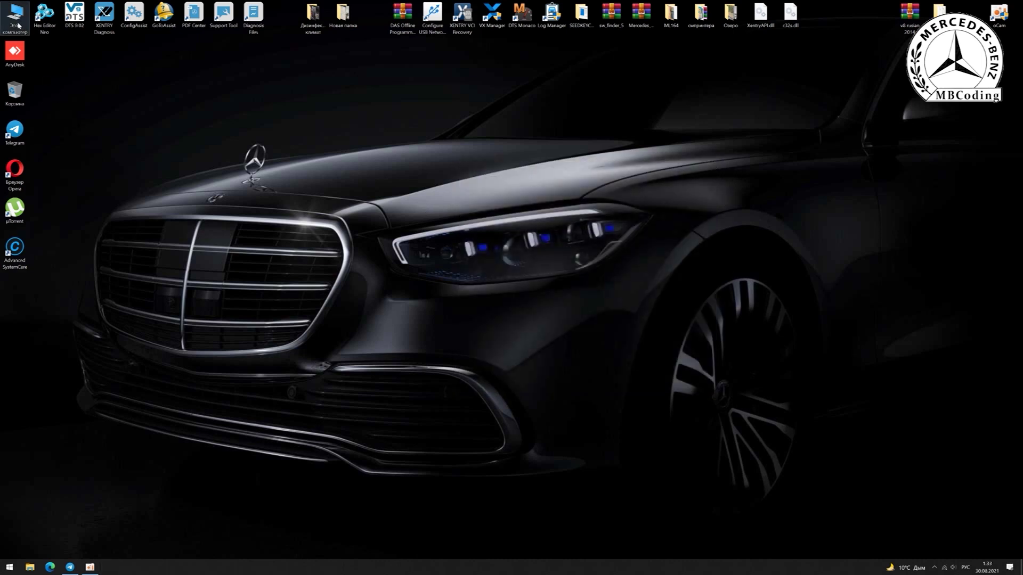
Check the Tactrix Openport 2.0 J2534 Vehicle Interface under Vehicle PassThru Interfaces in Device Manager, and close the windows
double_click(16, 22)
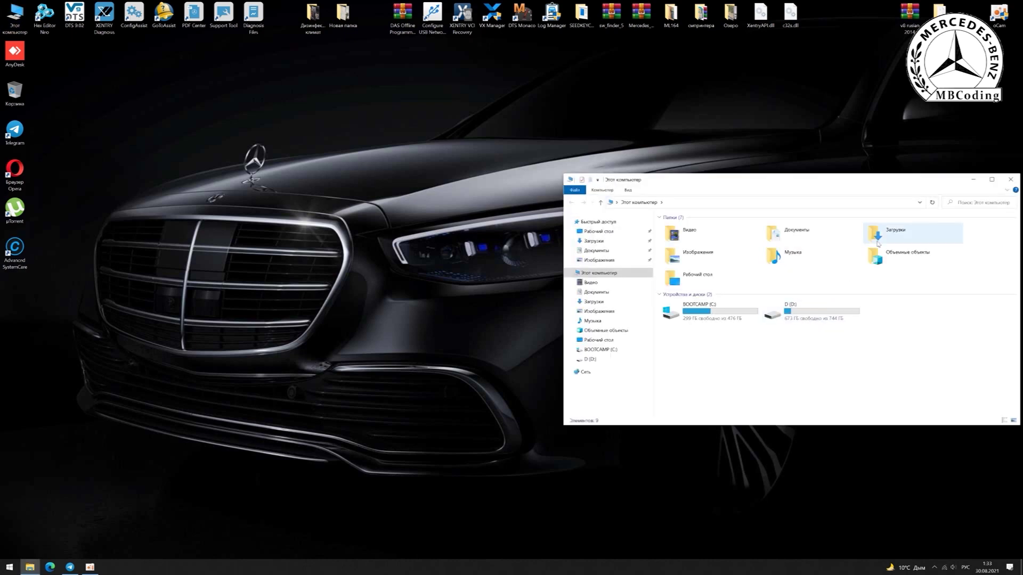
click(1010, 179)
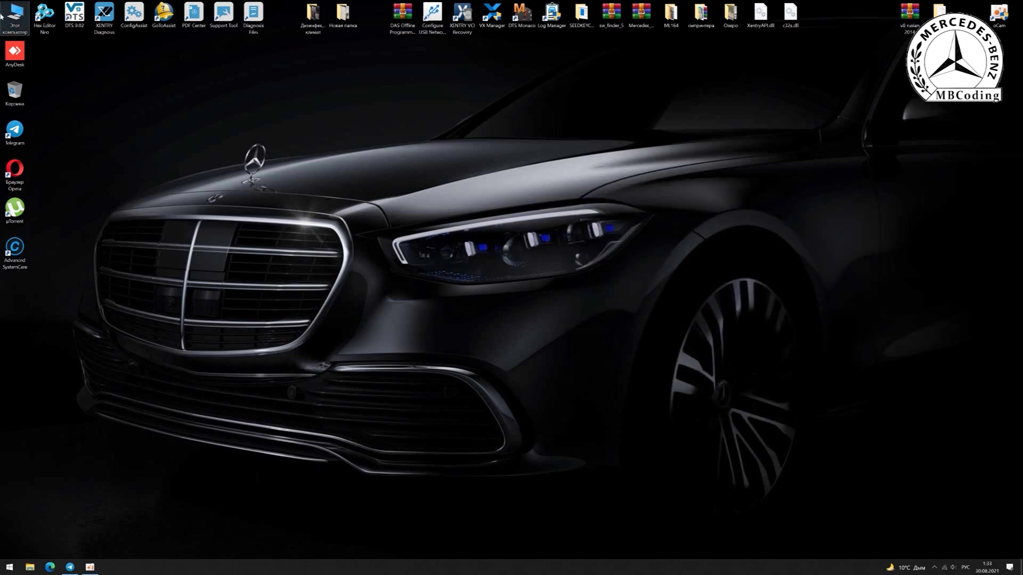
right_click(23, 19)
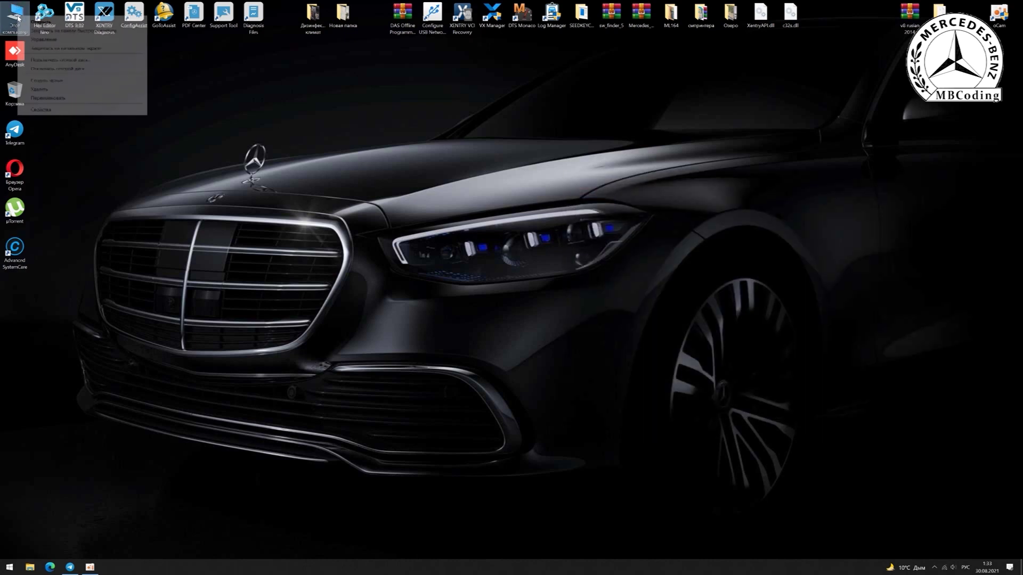
click(48, 110)
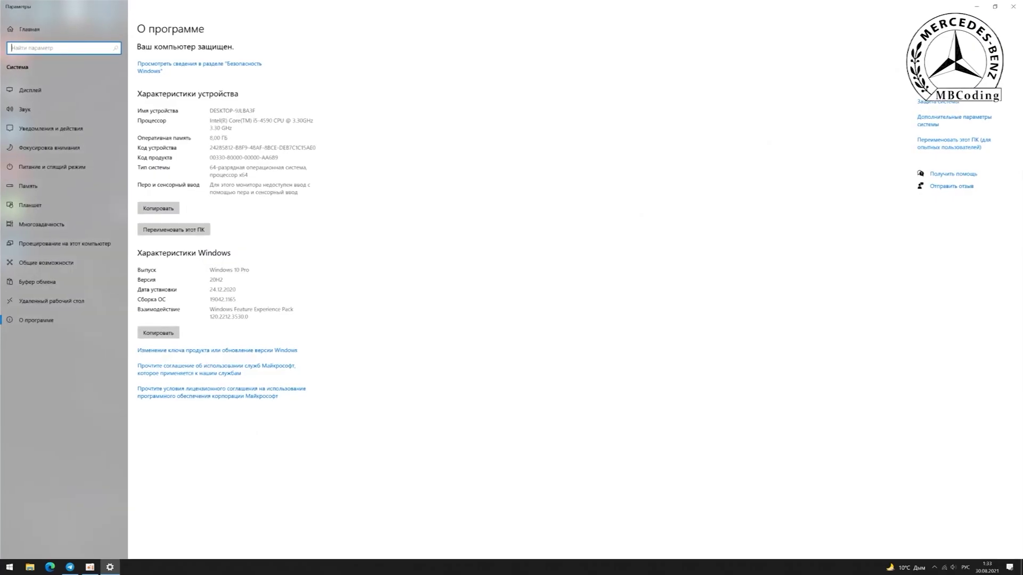
click(937, 71)
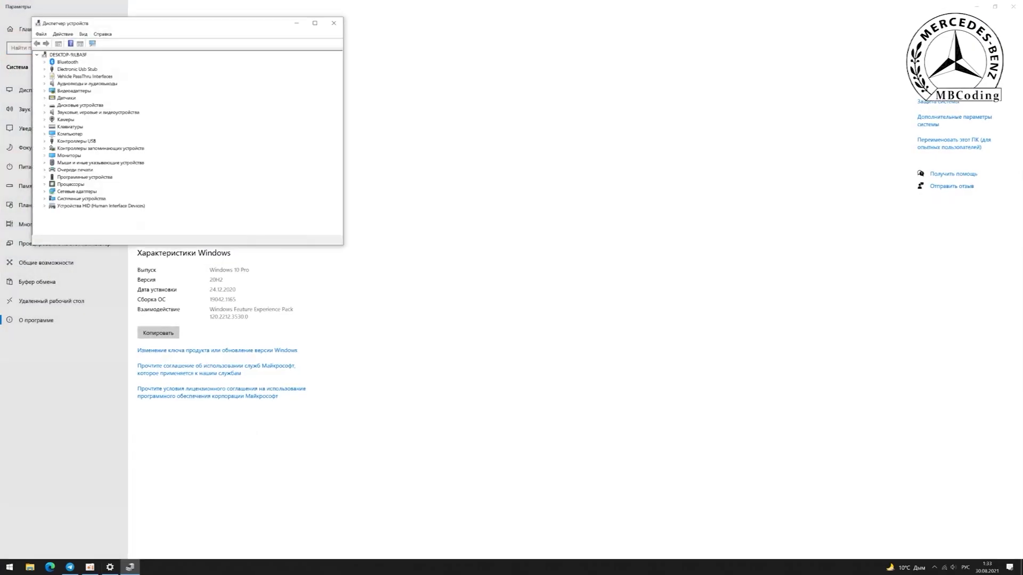
click(44, 76)
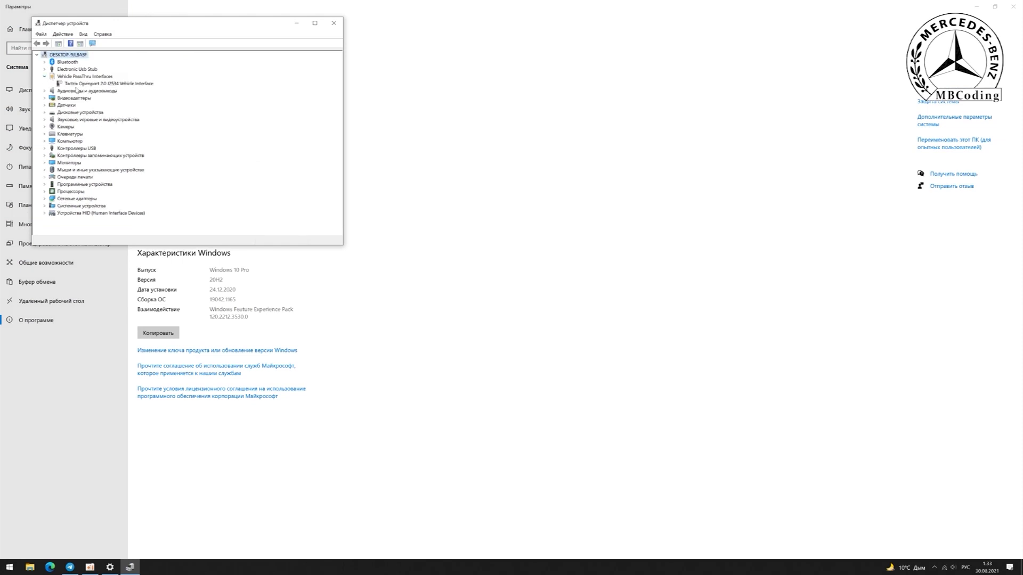
click(128, 84)
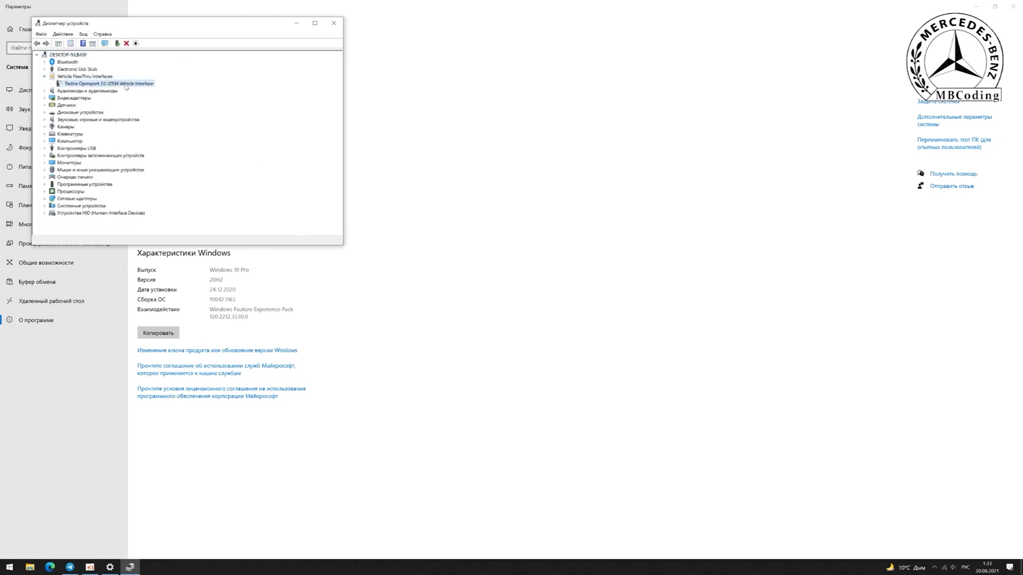
click(338, 26)
click(1013, 8)
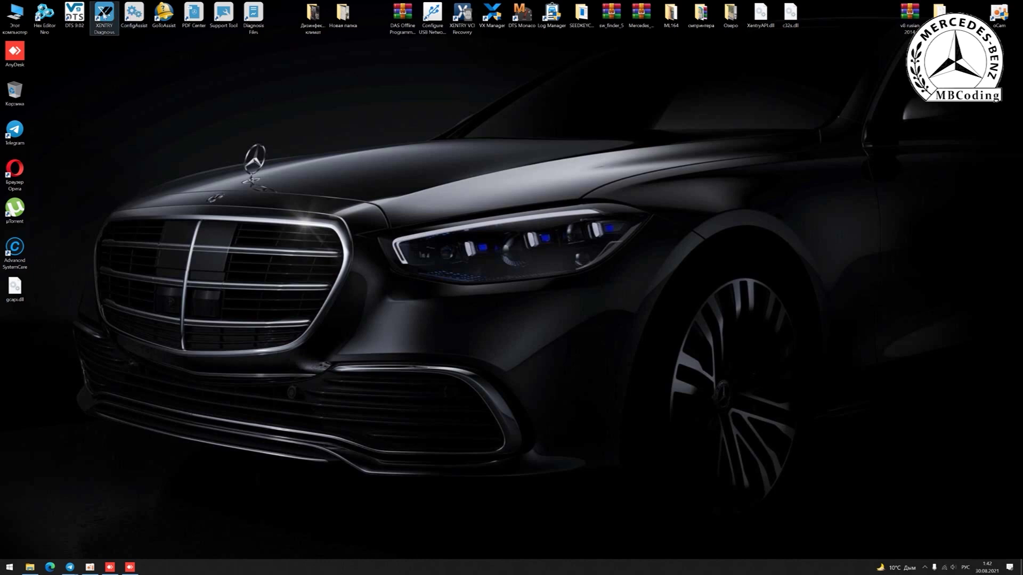
Try to start XENTRY Diagnosis with the Tactrix OpenPort 2.0 J2534 PassThru configuration
click(104, 16)
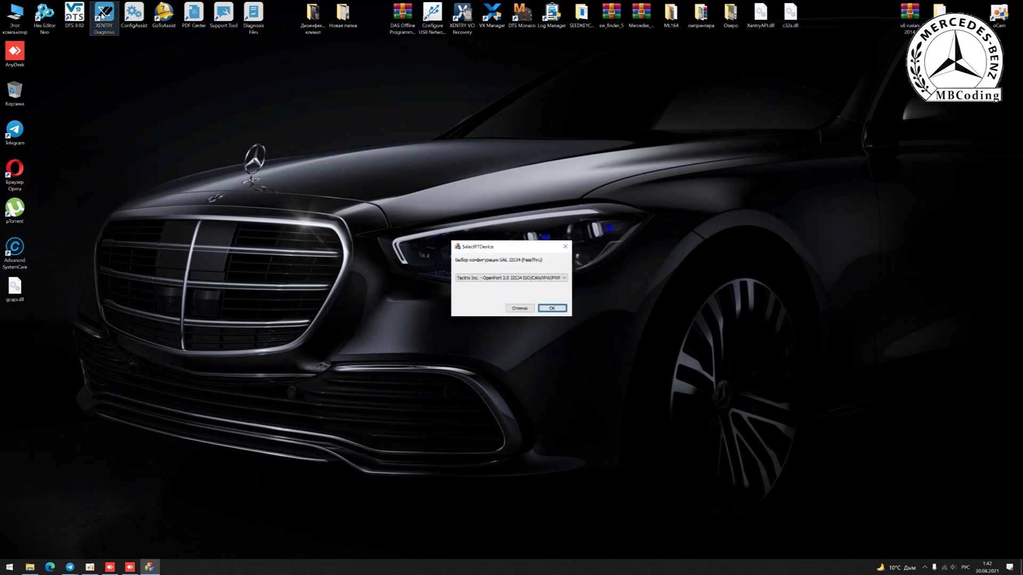
click(551, 308)
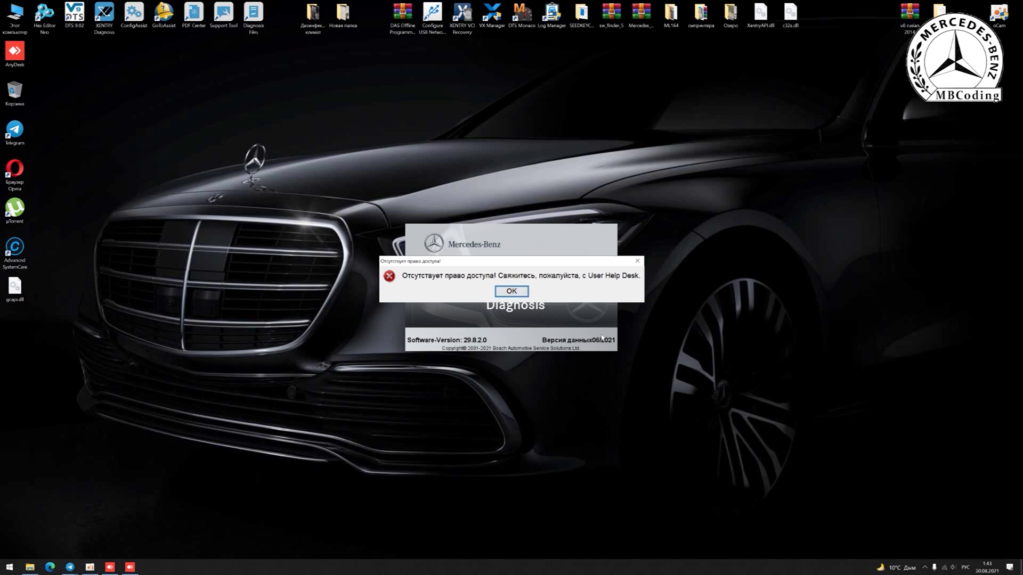
click(510, 293)
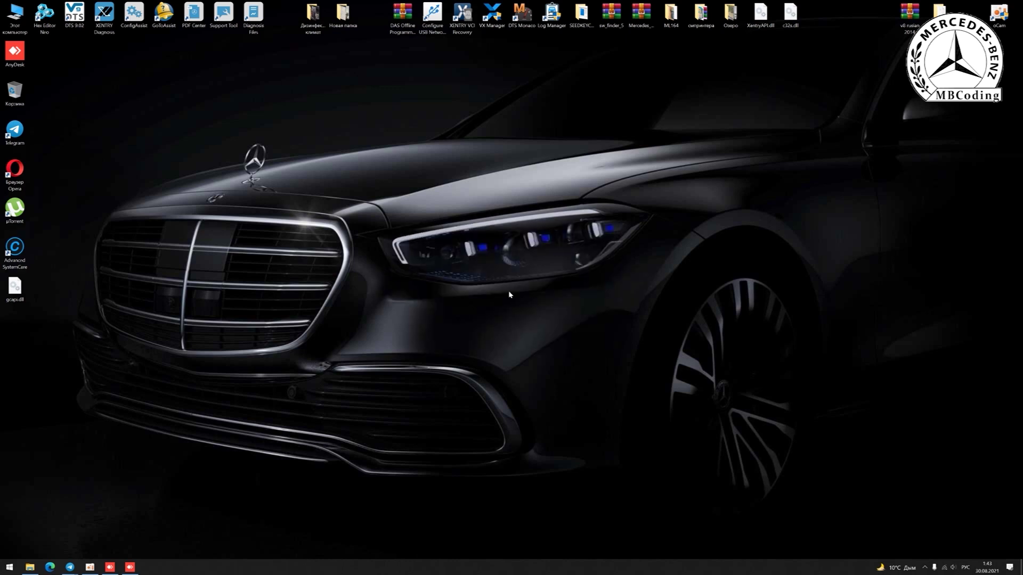
Open ConfigAssist and go through the configuration pages to the StartKey installation page
click(134, 15)
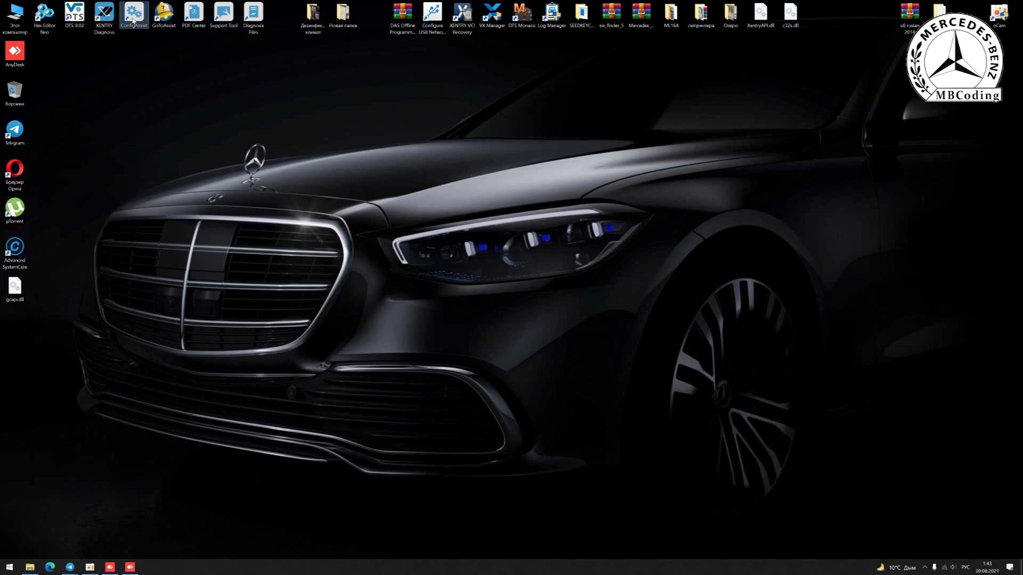
click(211, 107)
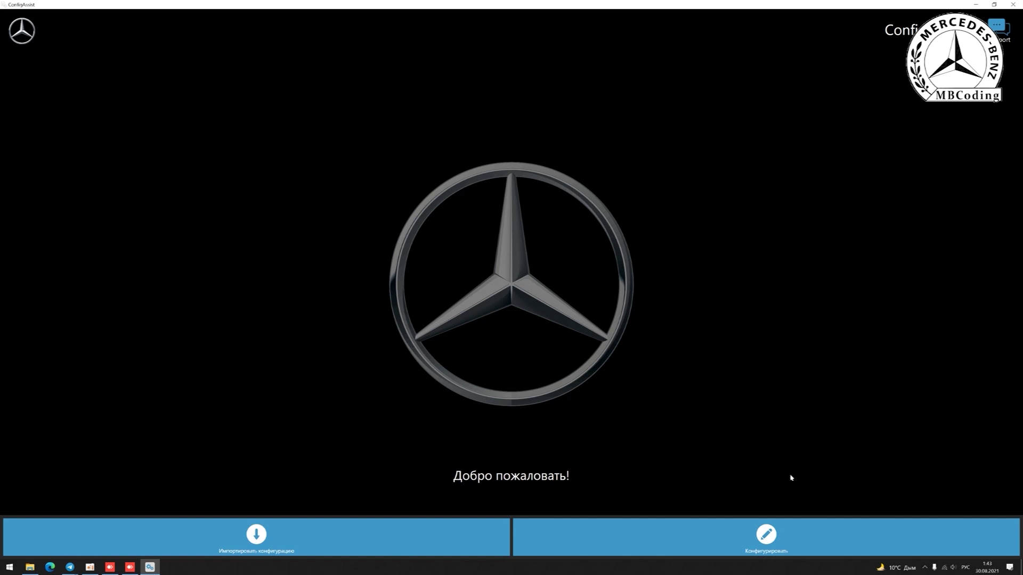
click(791, 542)
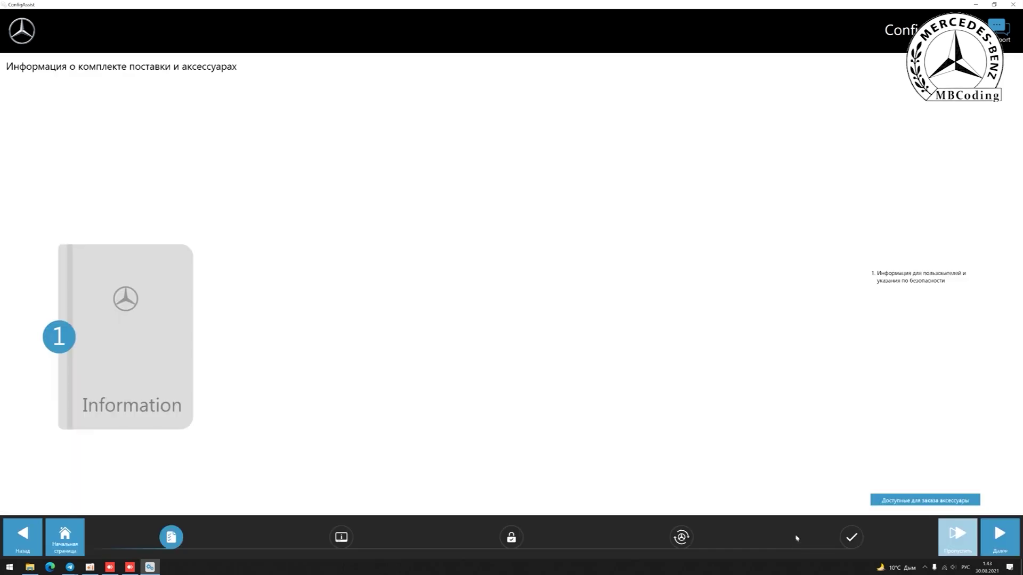
click(999, 534)
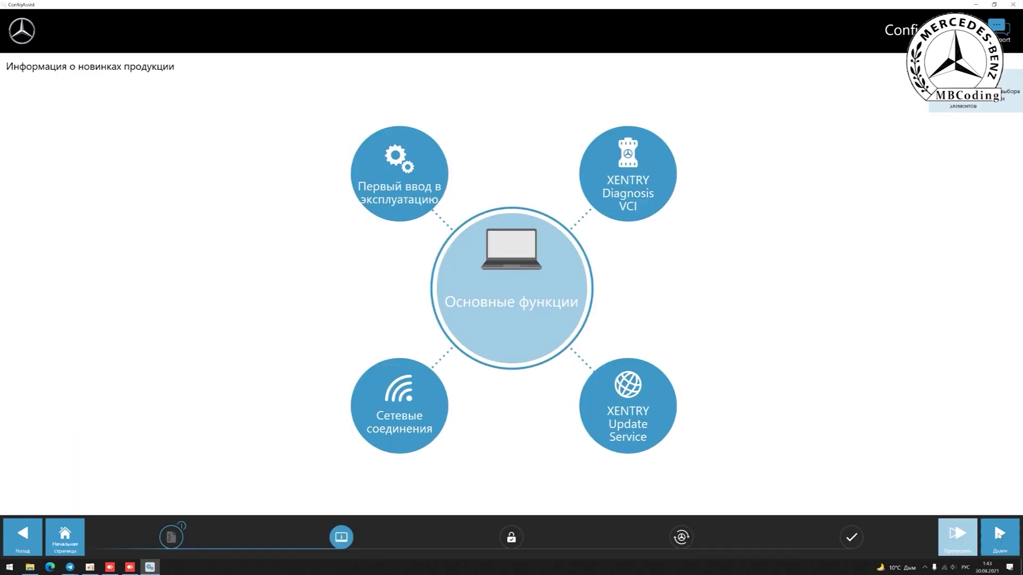
click(999, 534)
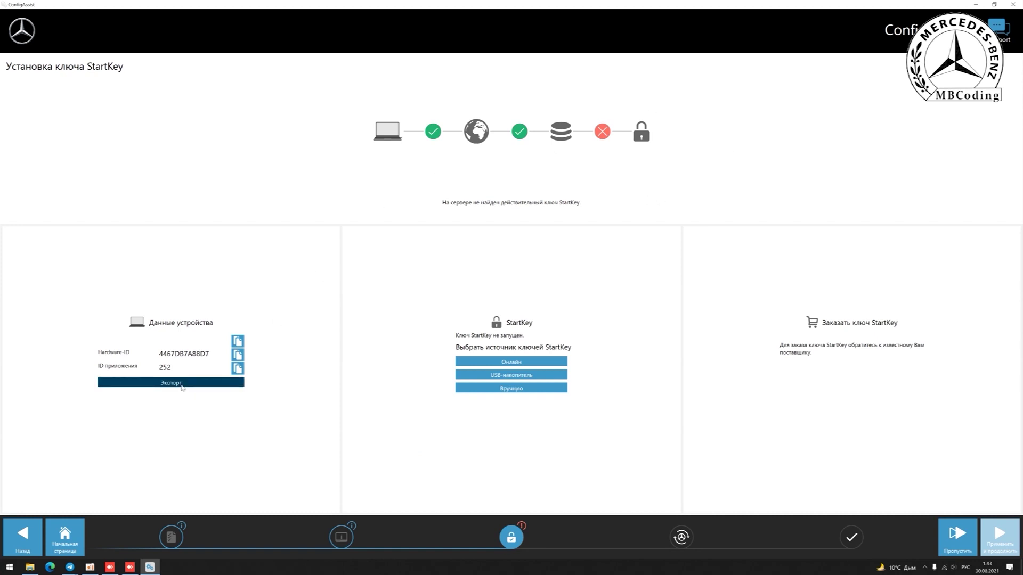
Export the device data to the desktop as the text file SystemInfo, and minimize ConfigAssist
click(181, 387)
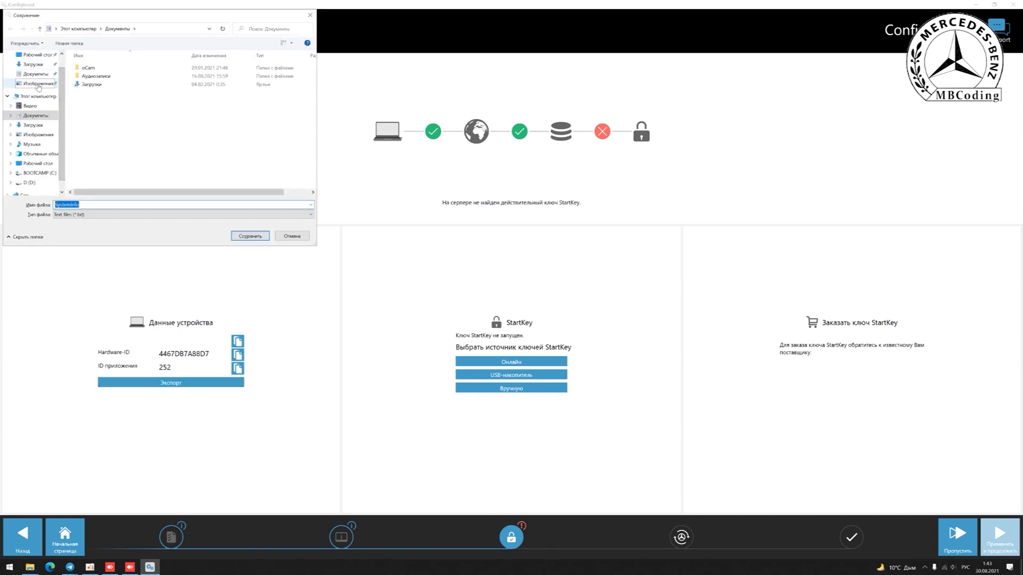
scroll(37, 74, up, 1)
click(37, 70)
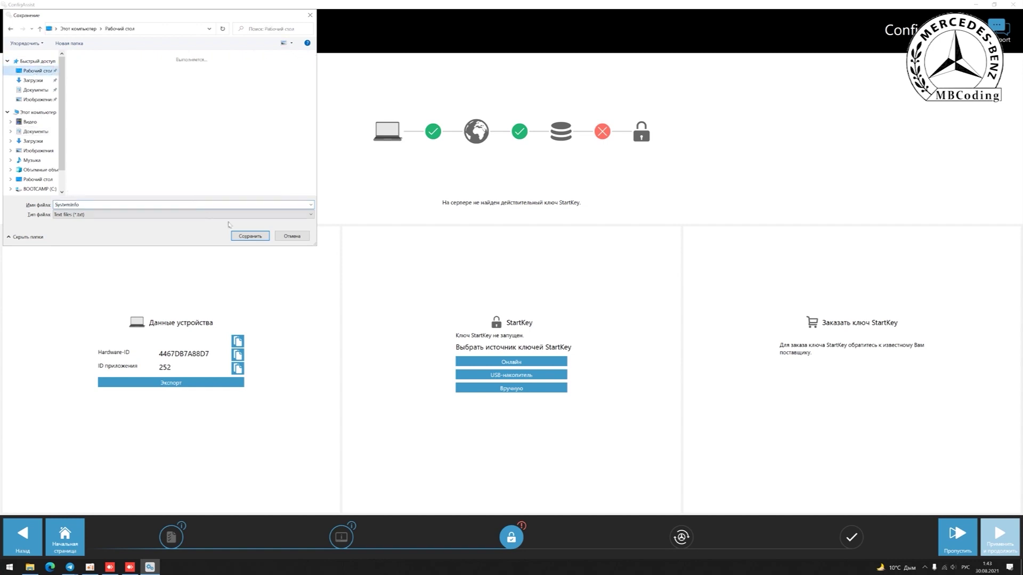
click(250, 235)
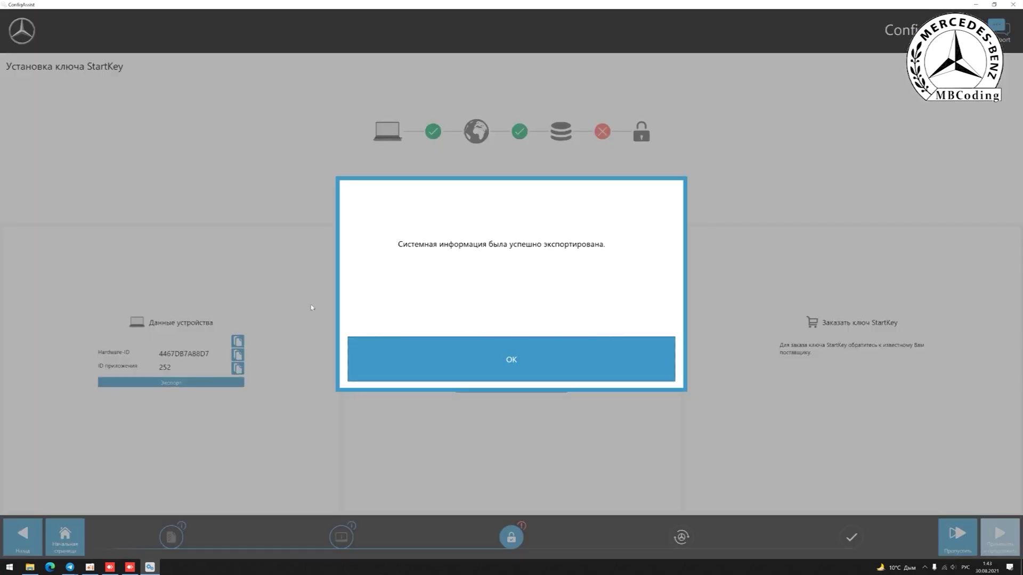
click(545, 377)
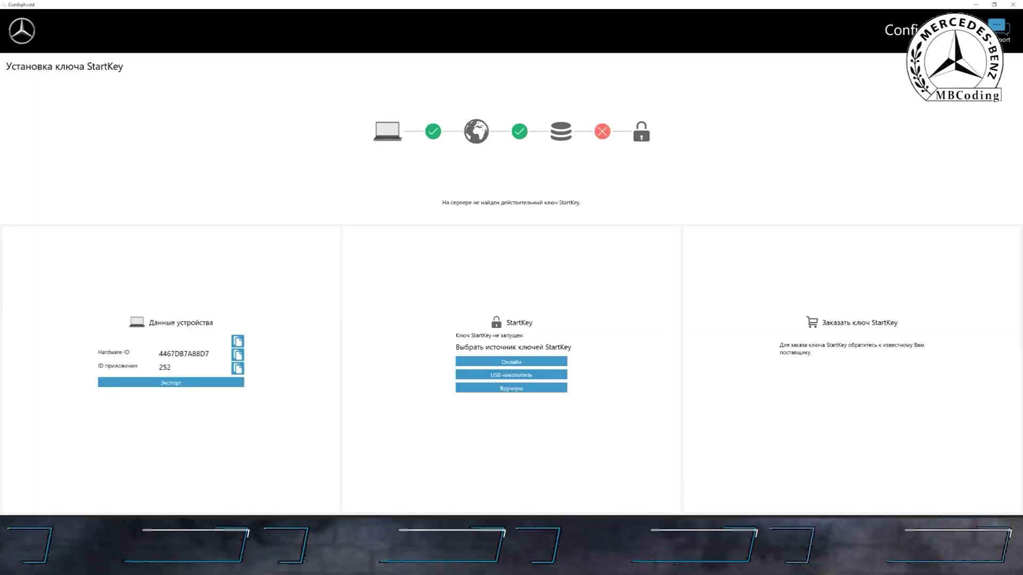
click(975, 5)
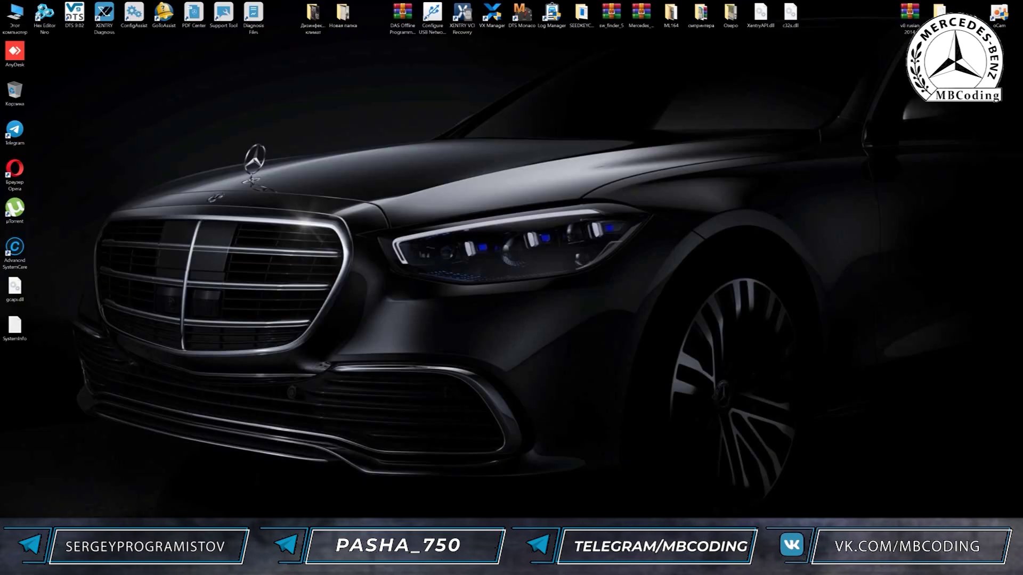
Paste MBCodingFix onto the desktop, start its setup wizard, and close ConfigAssist
key(ctrl+v)
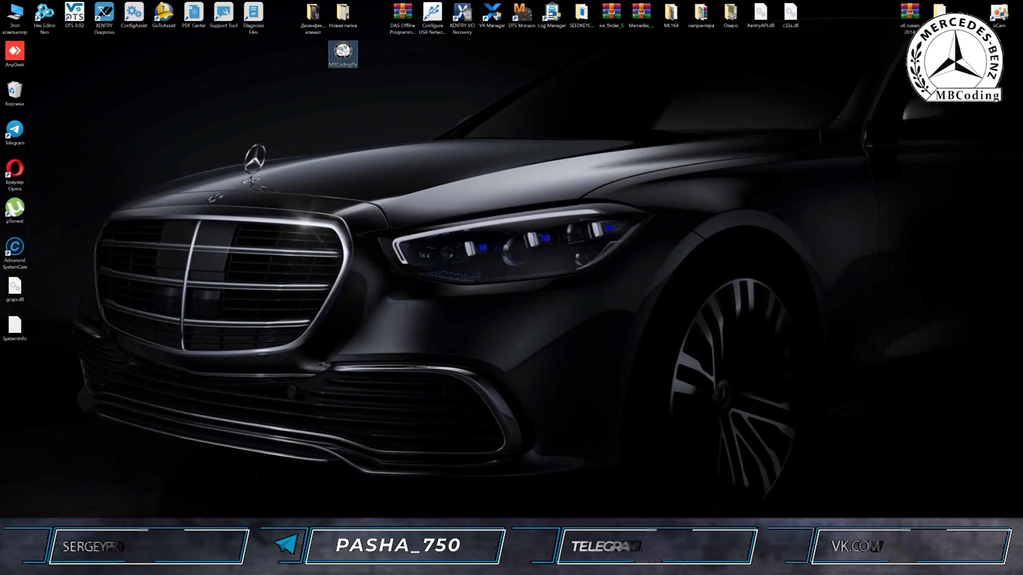
click(872, 485)
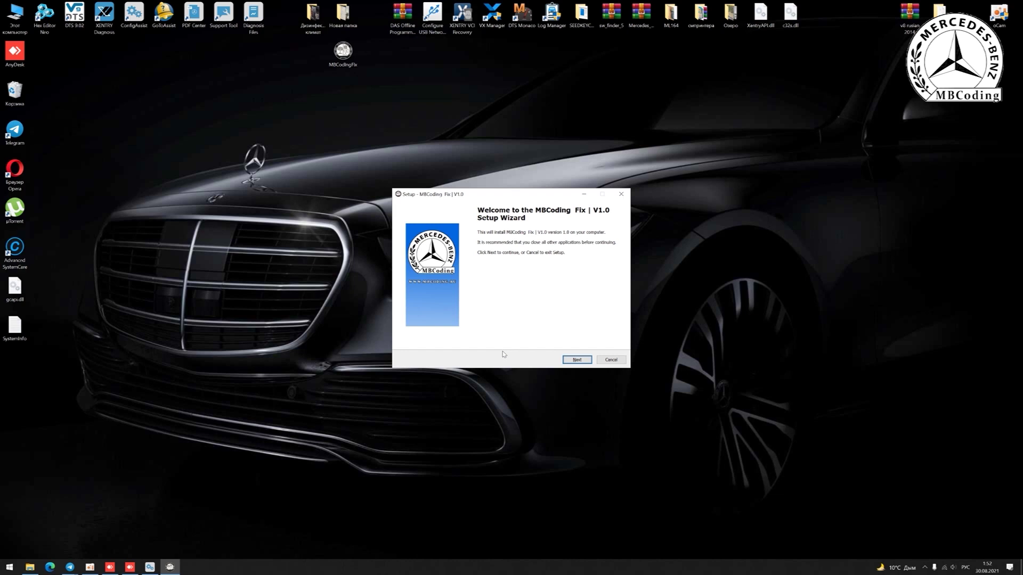
click(150, 567)
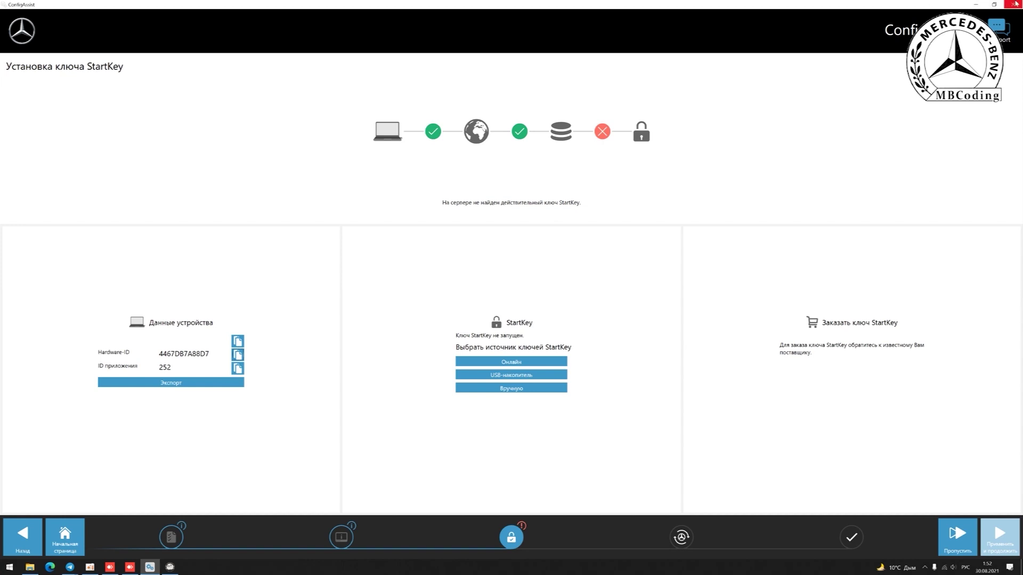
click(1013, 4)
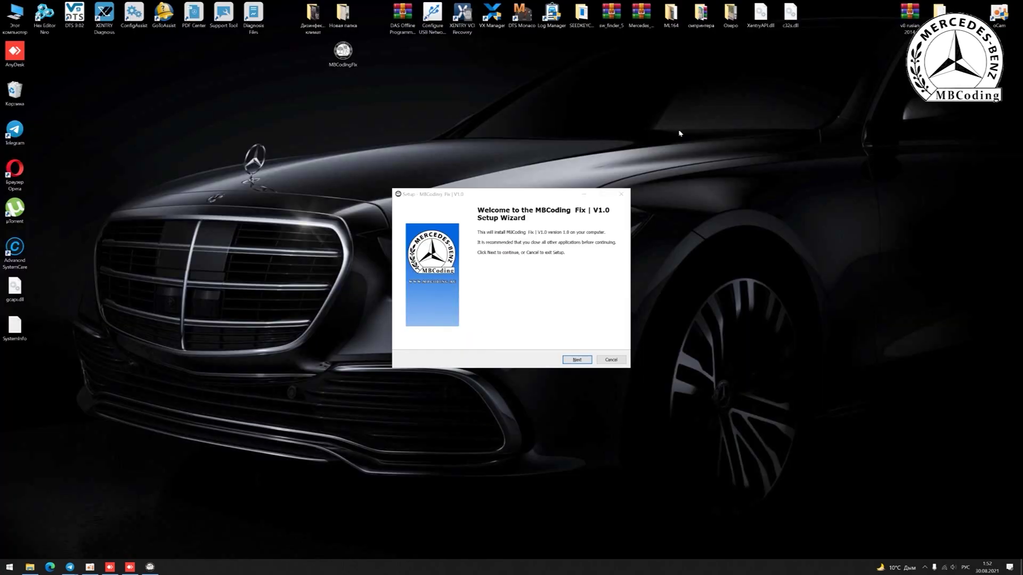
Enter the installation password and install MBCoding Fix V1.0 without the EWA Fixing and Xentry OpenShell Login Remove components
click(582, 360)
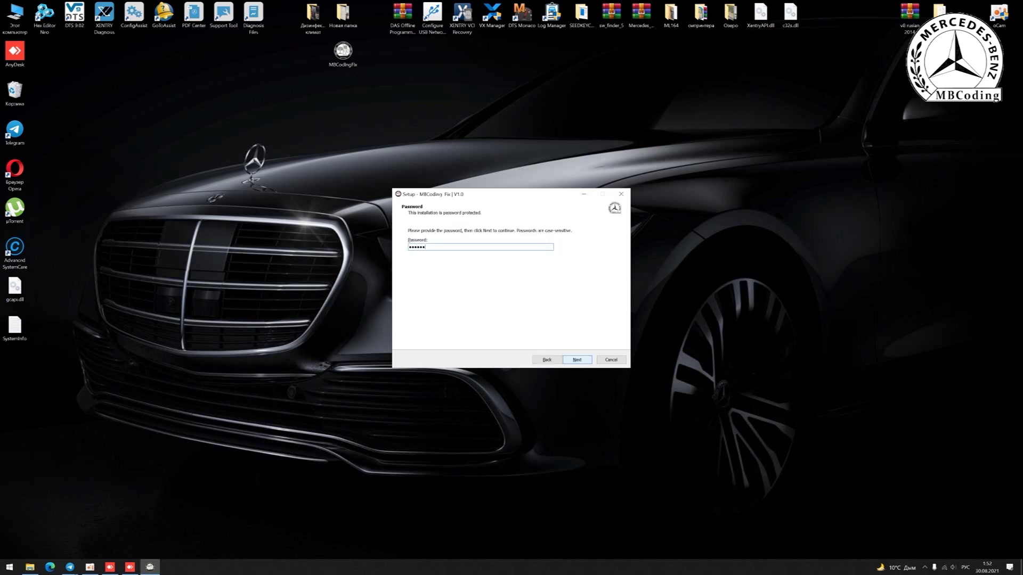
click(583, 361)
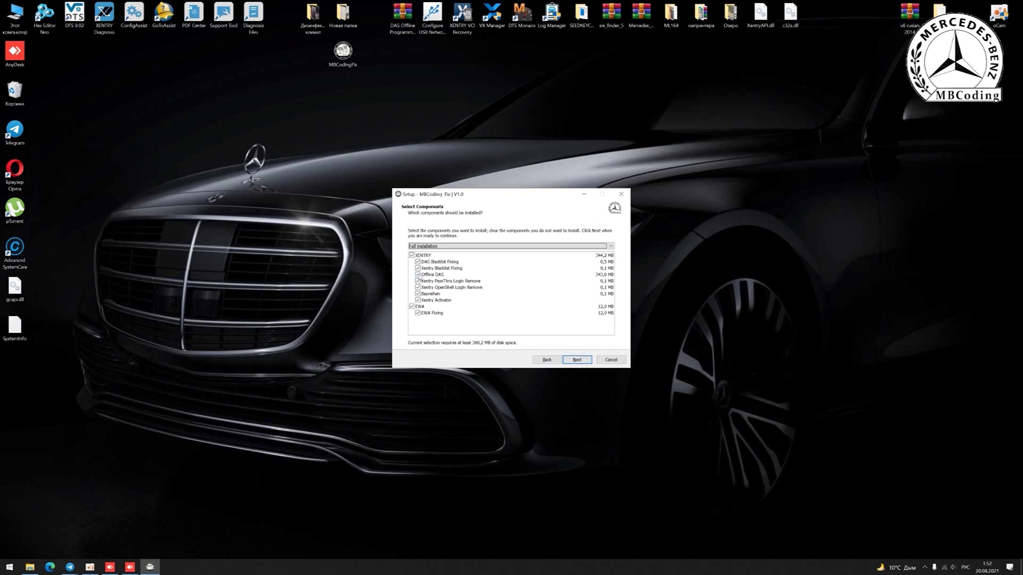
click(418, 313)
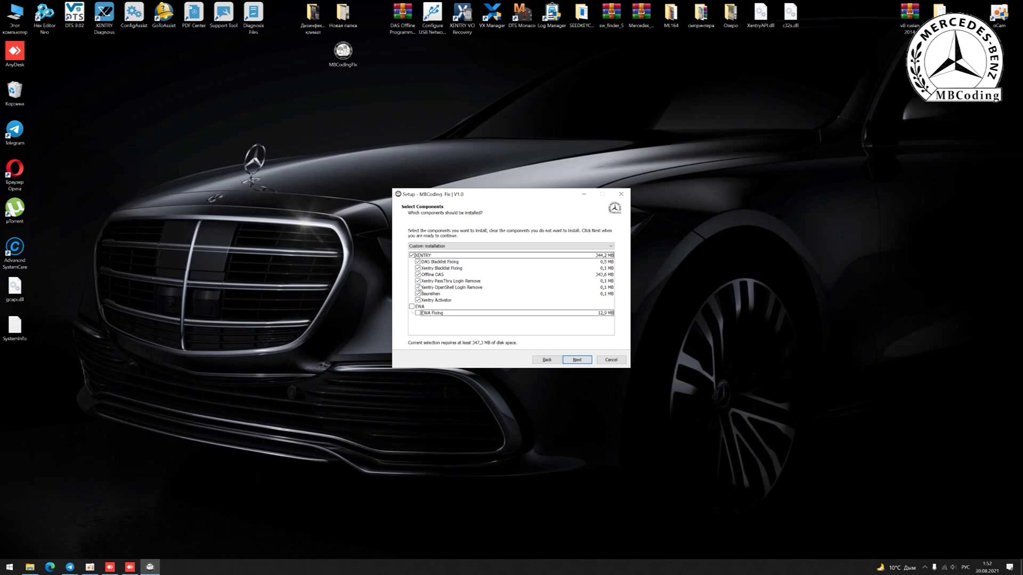
click(419, 288)
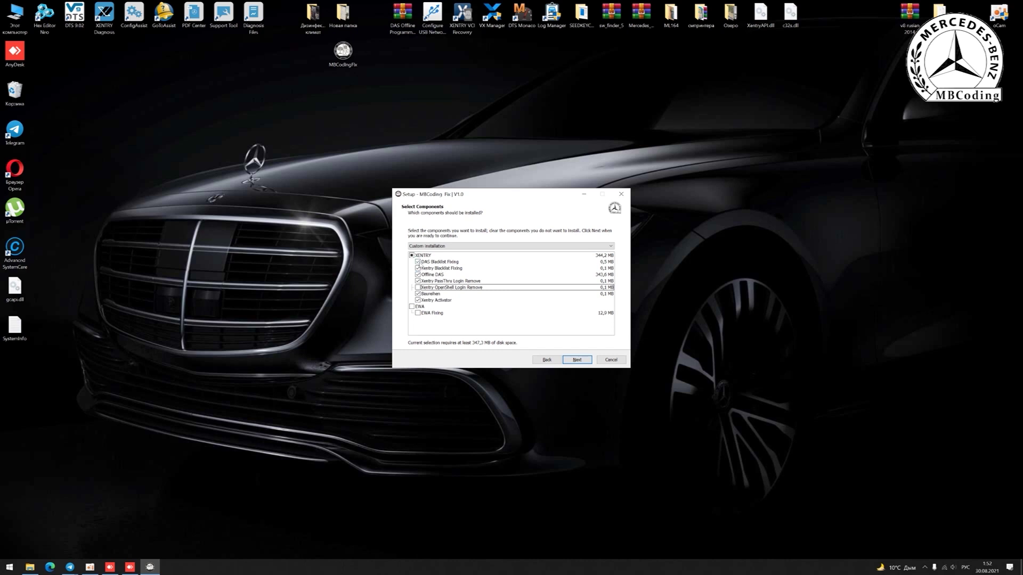
click(576, 360)
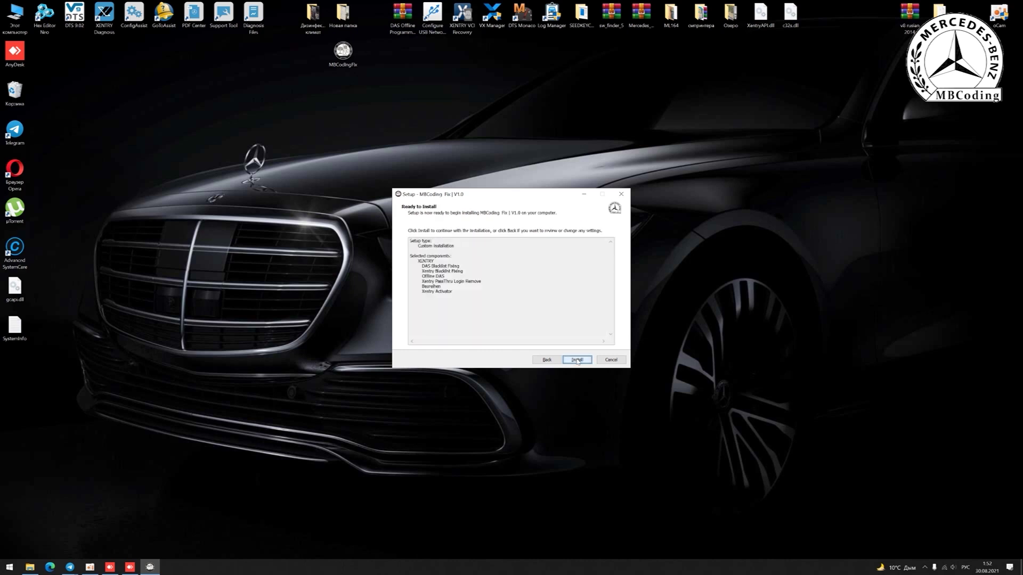
click(577, 360)
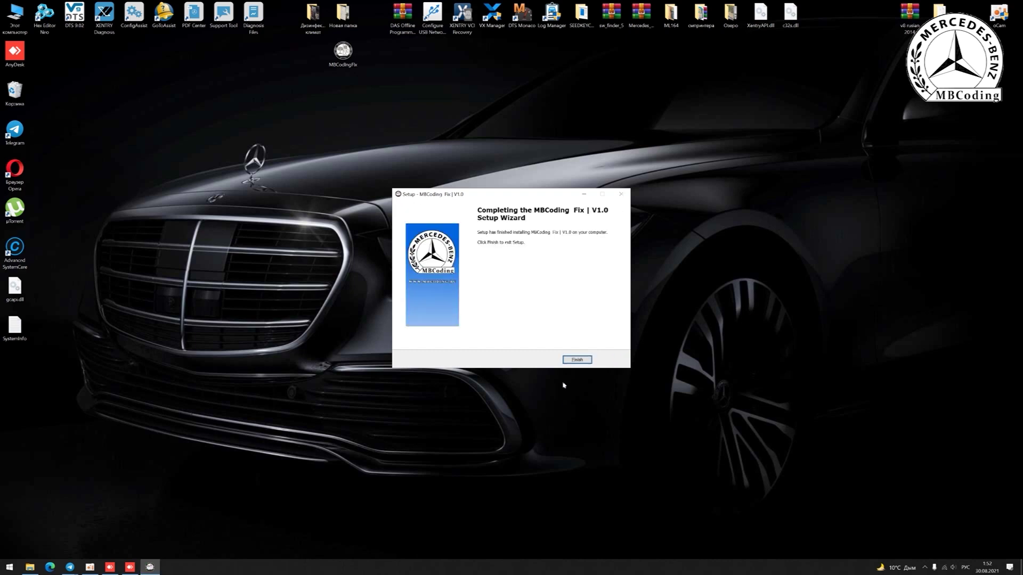
click(577, 360)
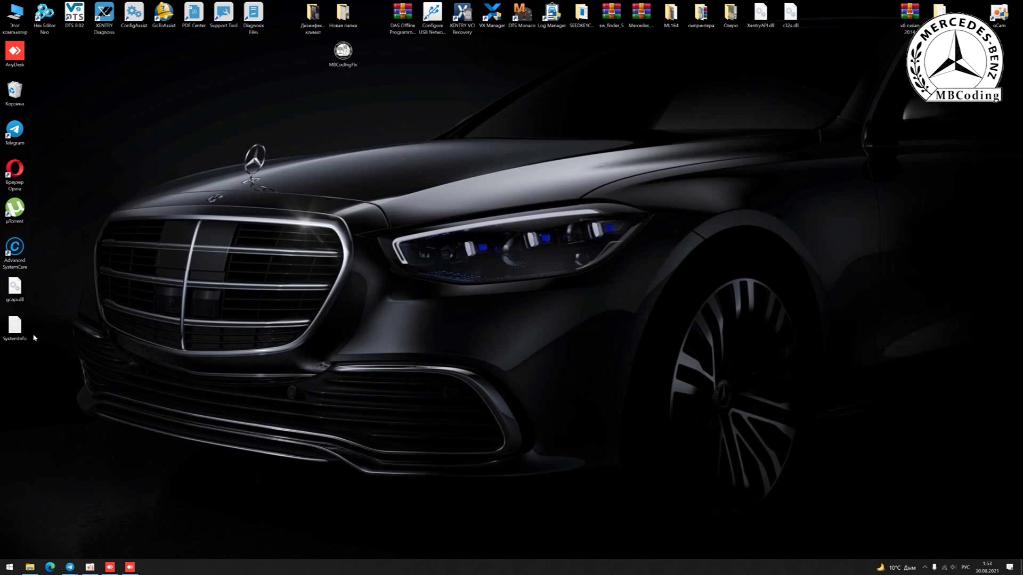
Copy the StartKey from the SystemInfo text file on the desktop, and close the file
double_click(15, 325)
drag(279, 183, 43, 173)
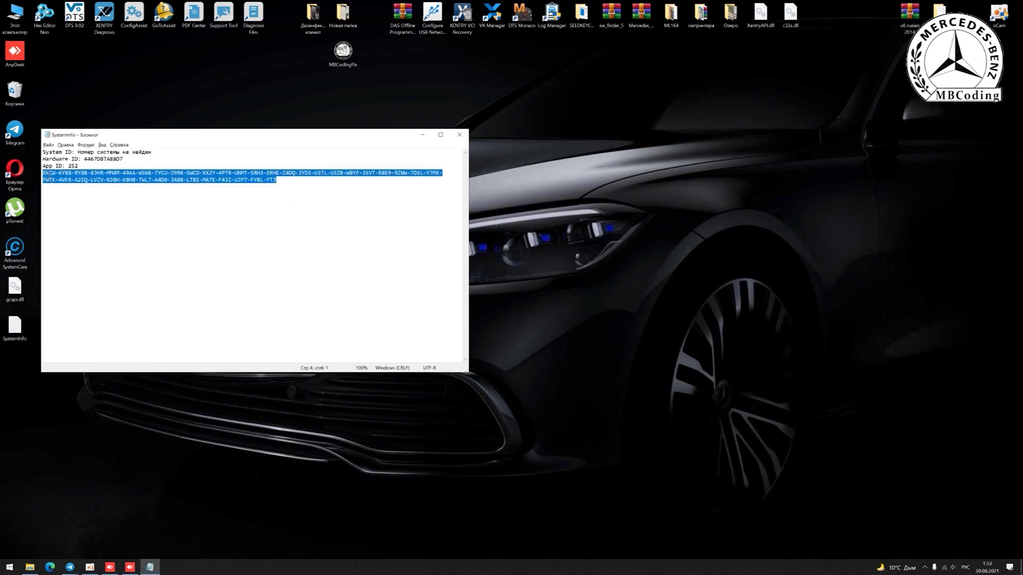
right_click(47, 176)
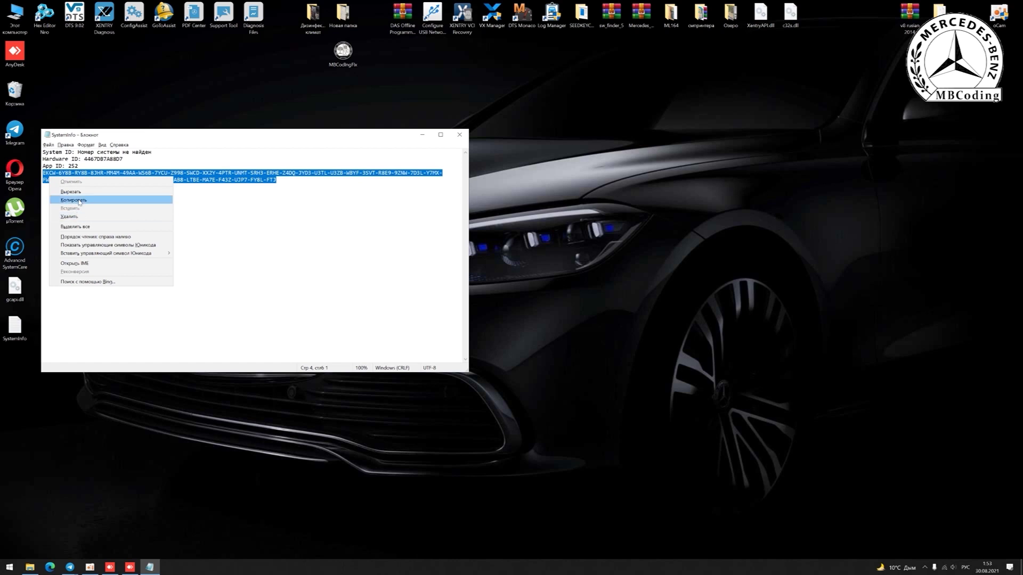
click(80, 200)
click(459, 135)
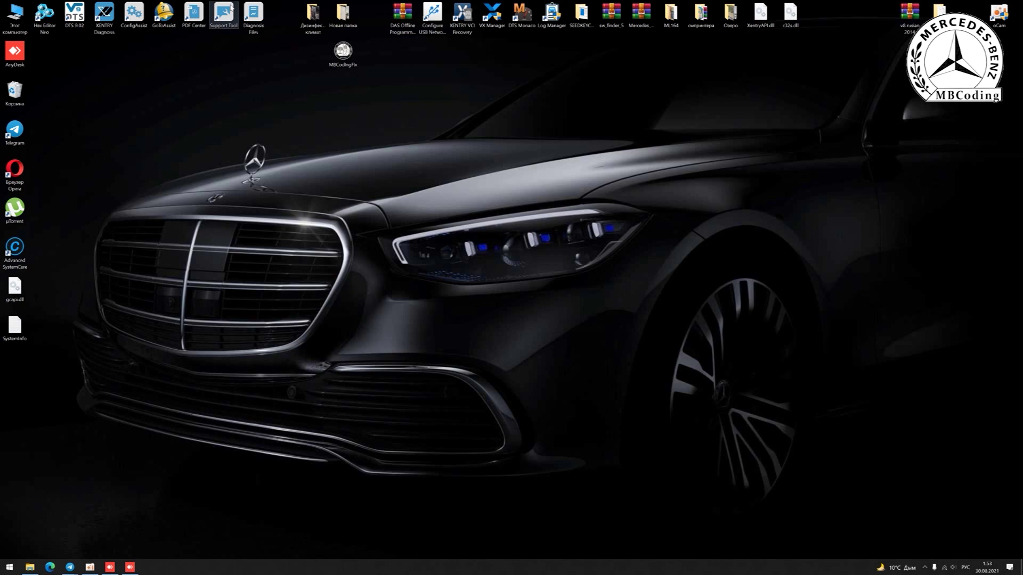
Reopen ConfigAssist and return to the StartKey installation page
click(134, 14)
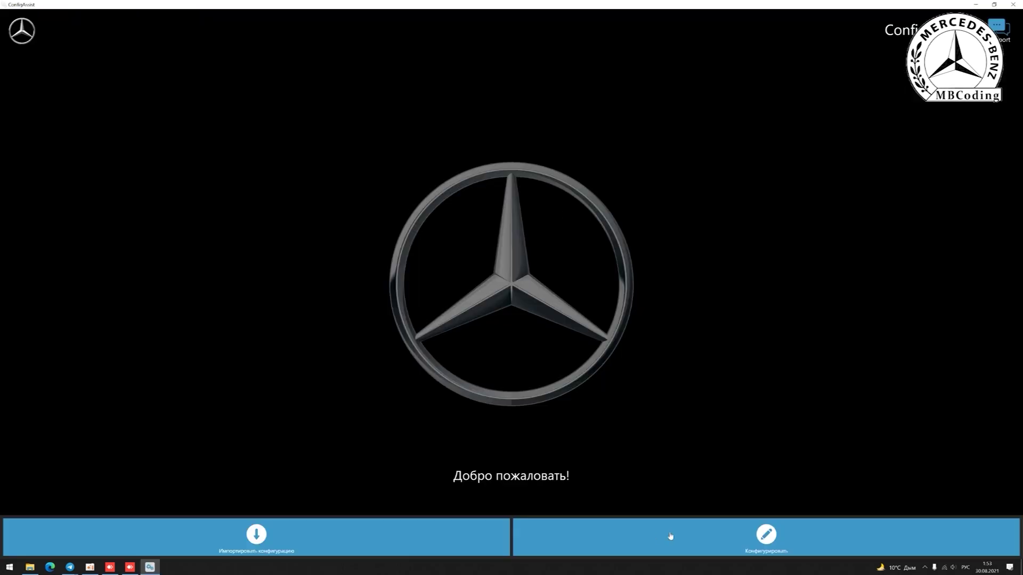
click(677, 538)
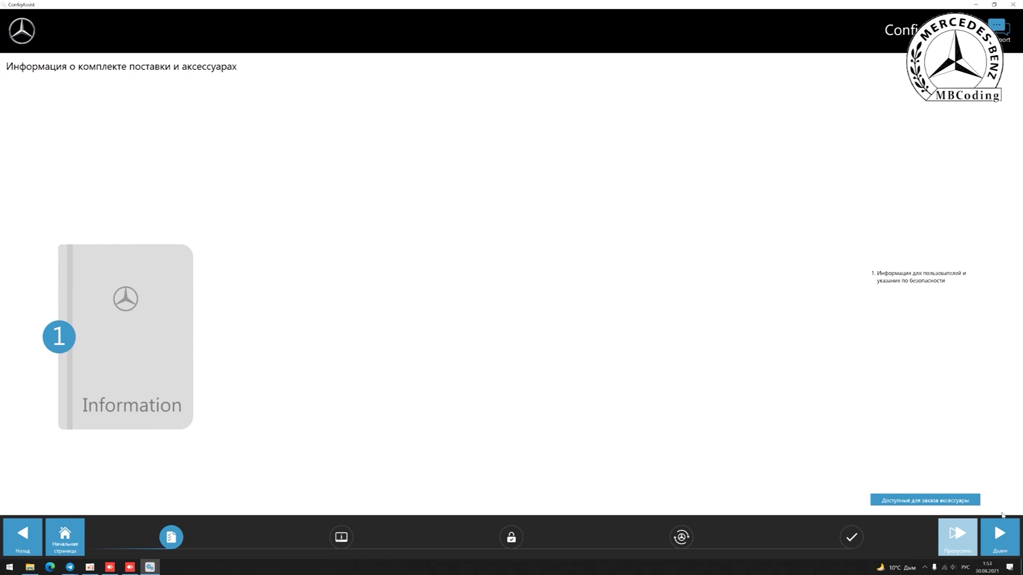
click(1000, 533)
click(999, 532)
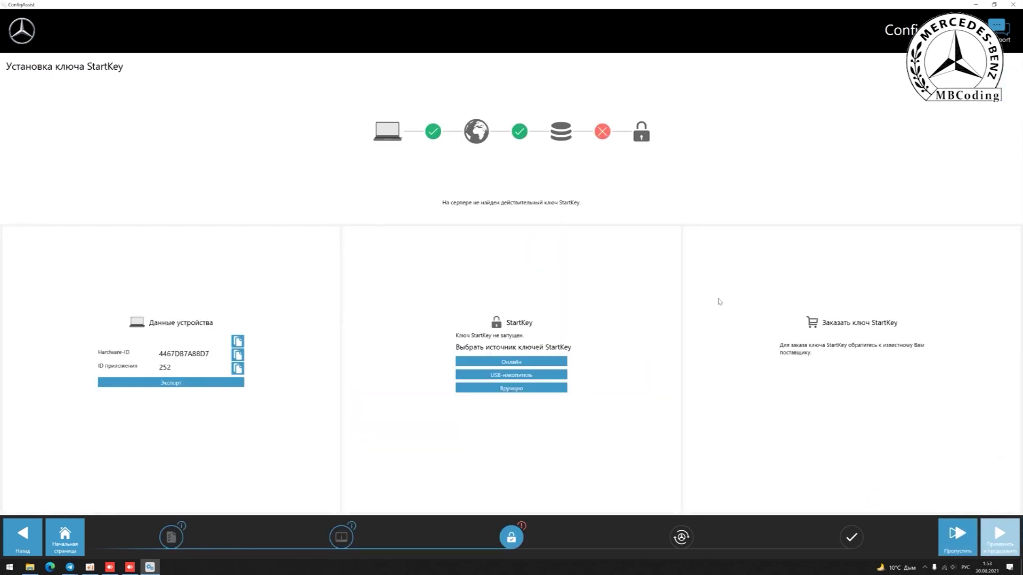
Paste the copied StartKey through manual entry, save it, and continue to the XENTRY Update Service setup
click(500, 394)
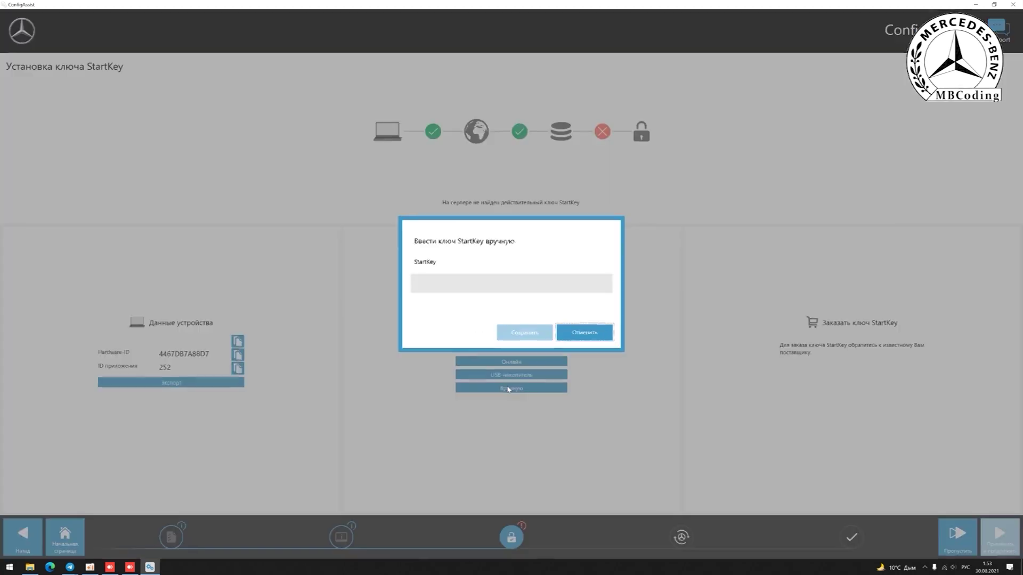
right_click(510, 286)
click(530, 306)
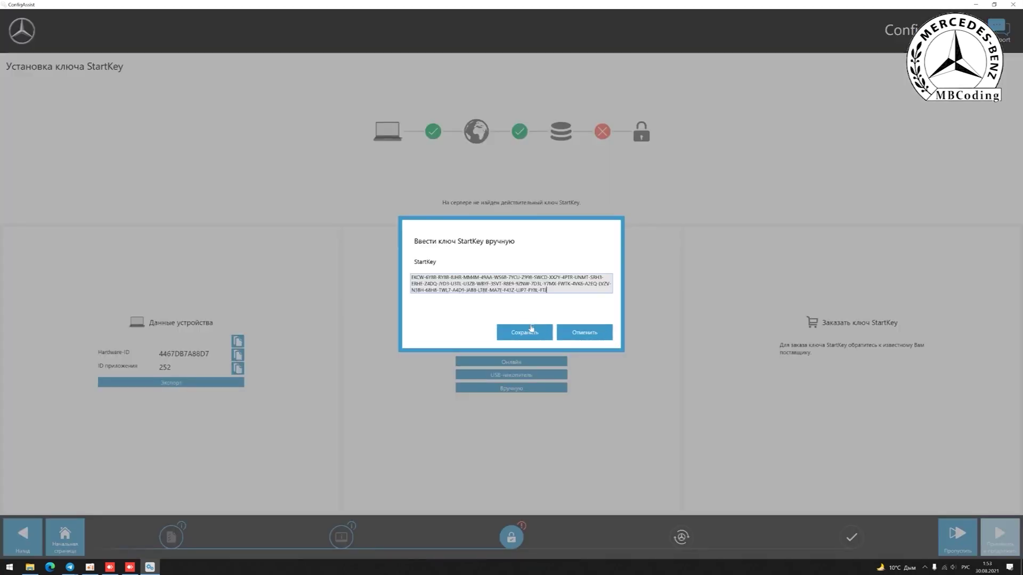
click(531, 333)
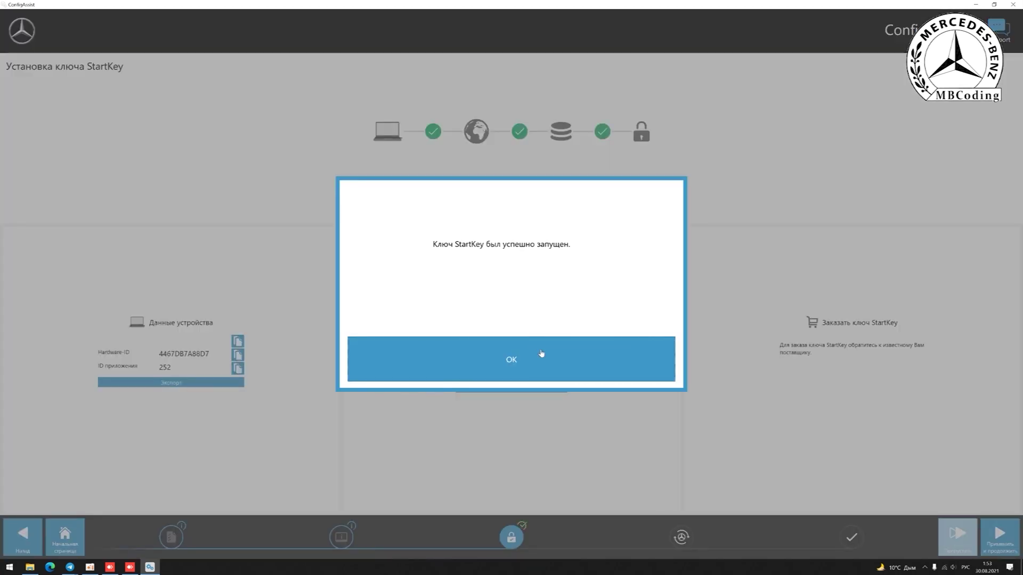
click(541, 353)
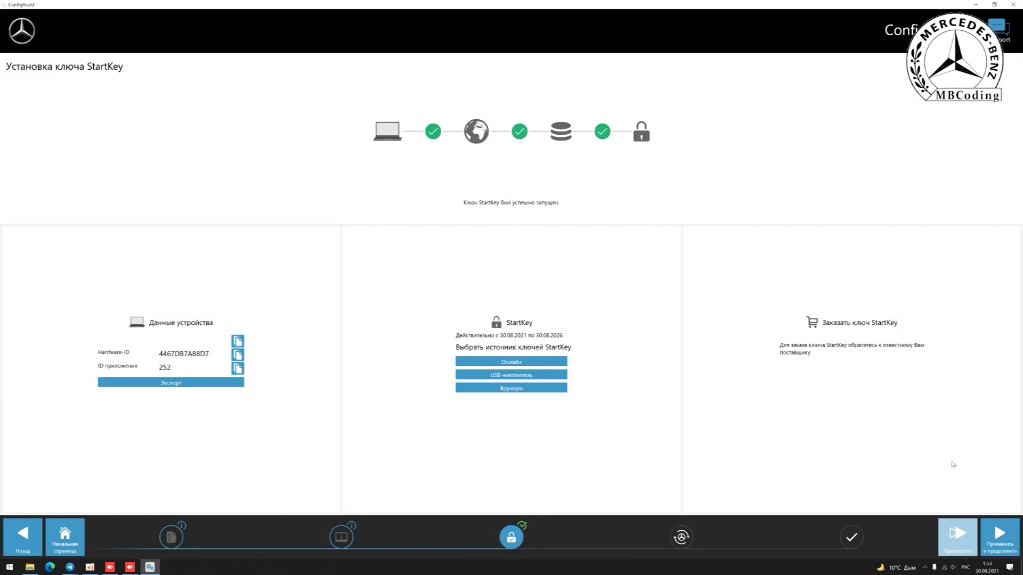
click(1002, 532)
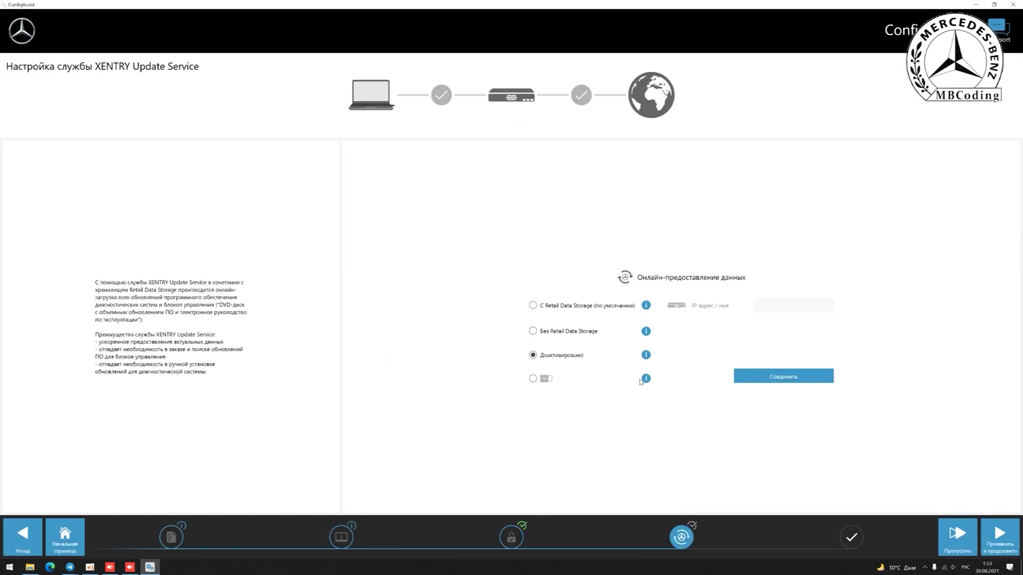
Activate XENTRY Update Service without Retail Data Storage, apply the setting, and finish the ConfigAssist configuration
click(532, 332)
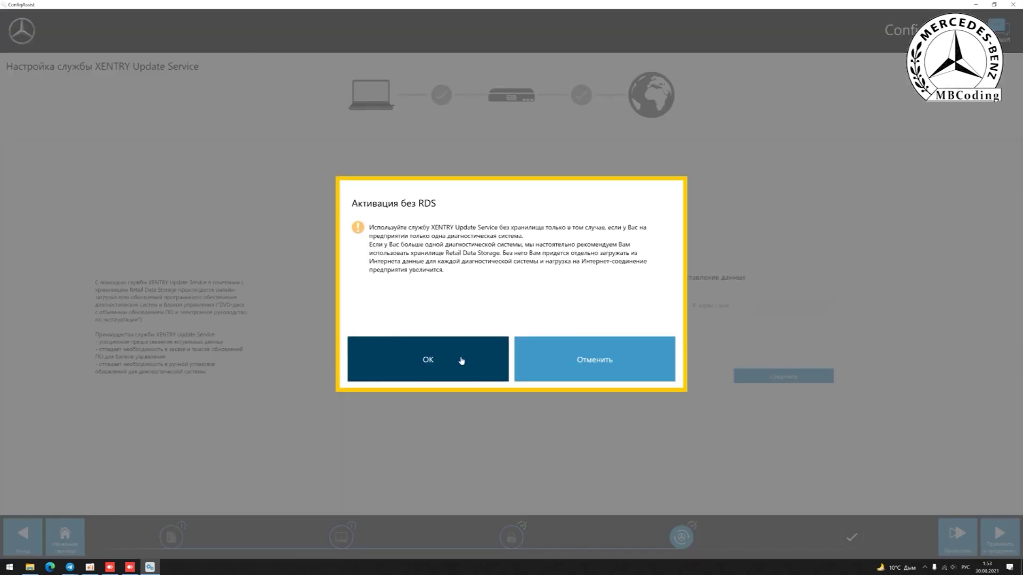
click(461, 361)
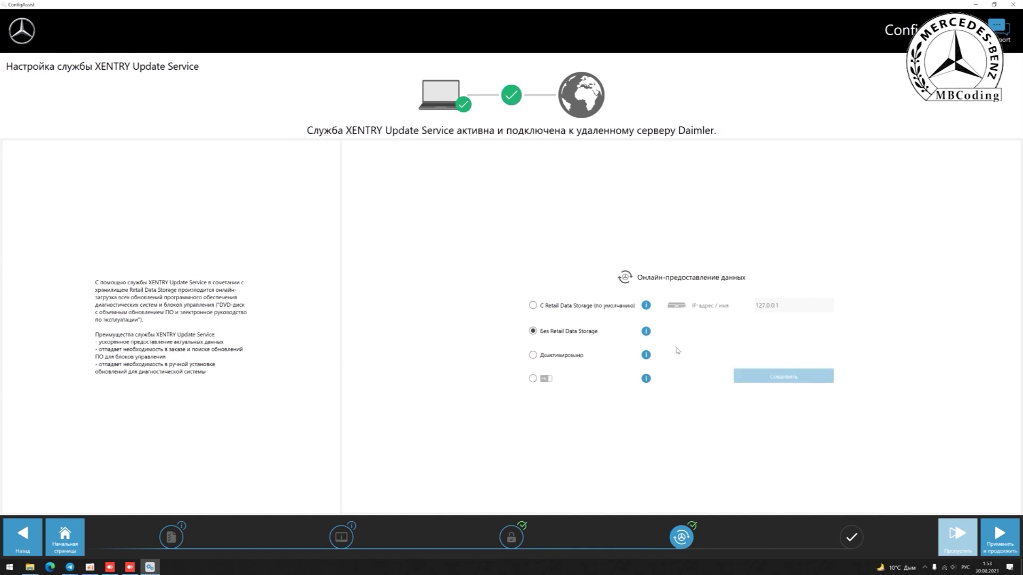
click(1000, 532)
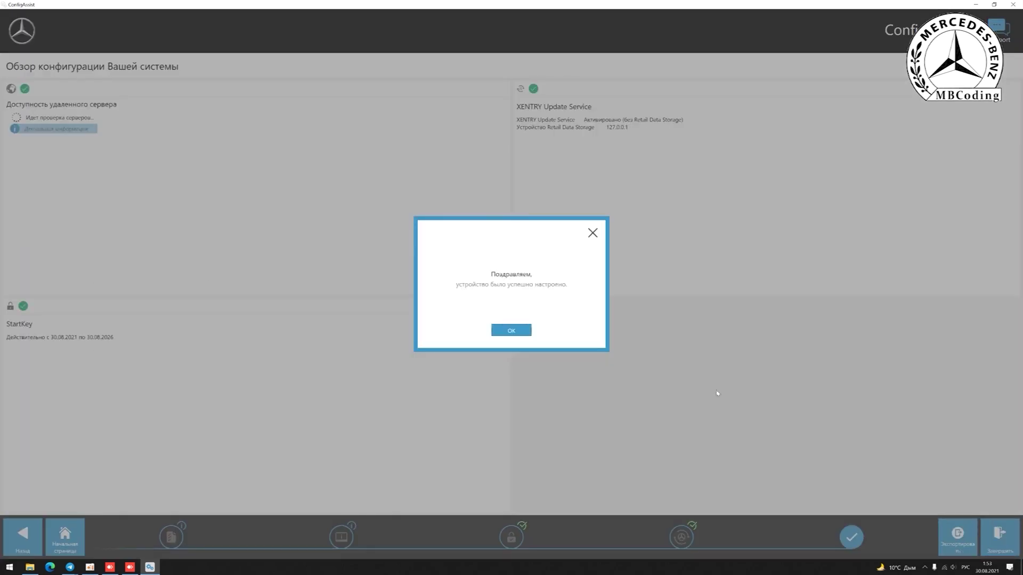
click(522, 333)
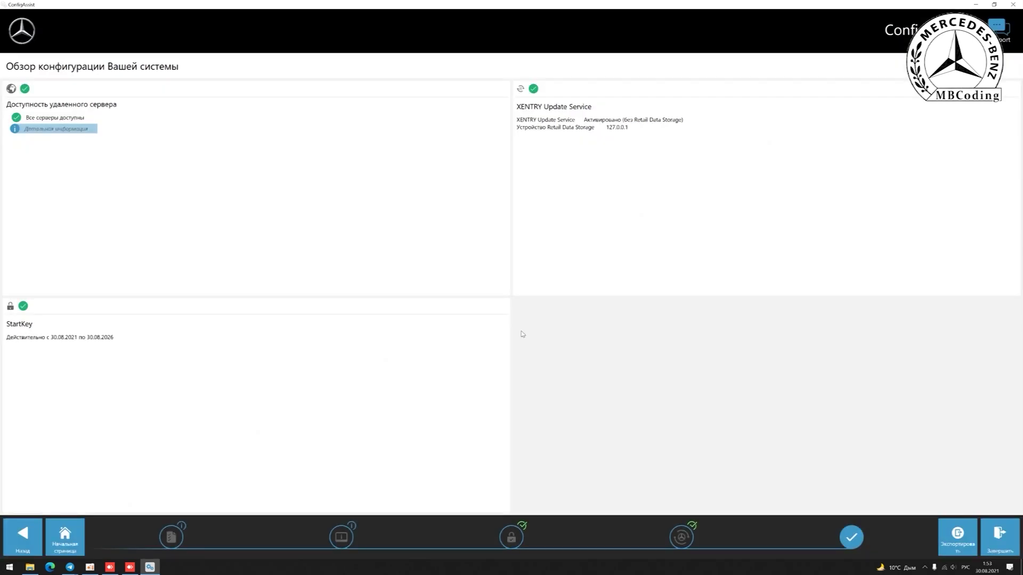
click(1004, 550)
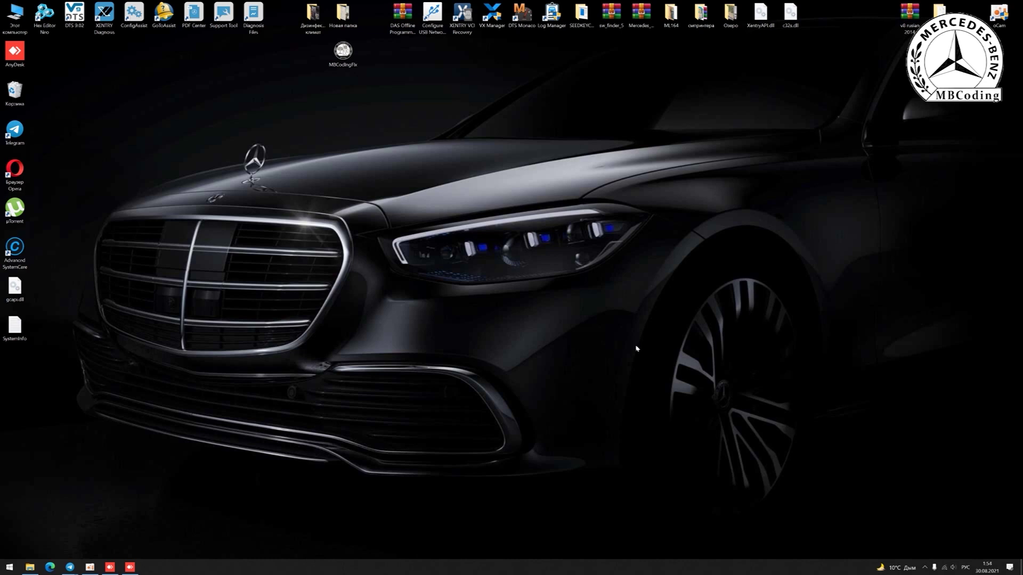
Launch XENTRY Diagnosis with the Tactrix OpenPort 2.0 J2534 configuration and choose the Mercedes-Benz brand
click(99, 21)
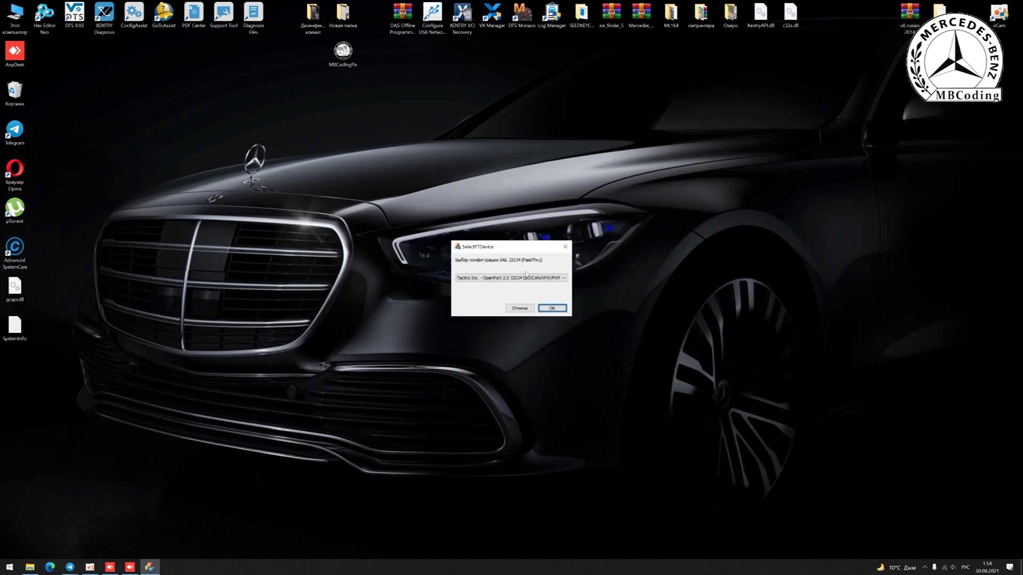
click(553, 309)
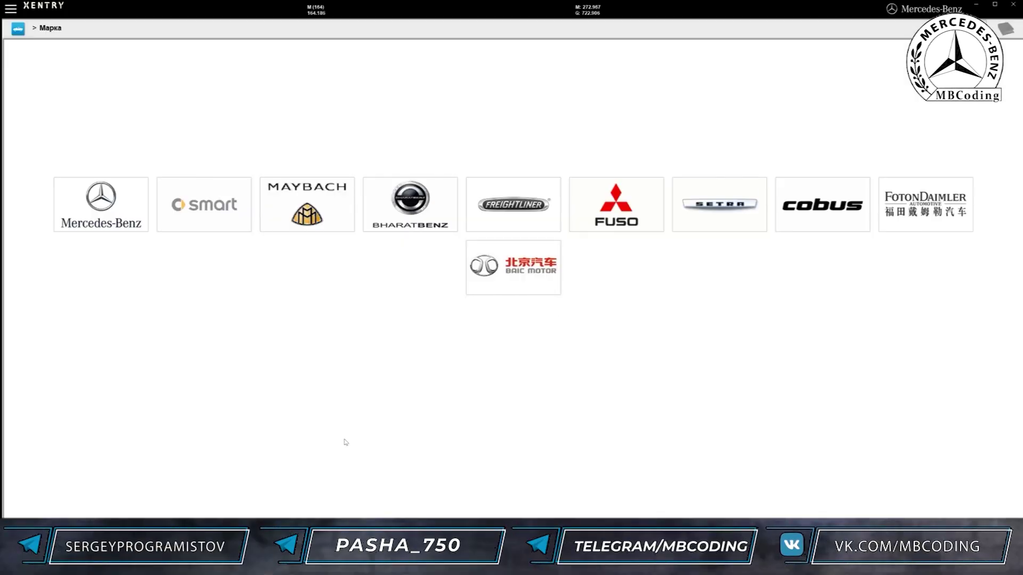
click(109, 196)
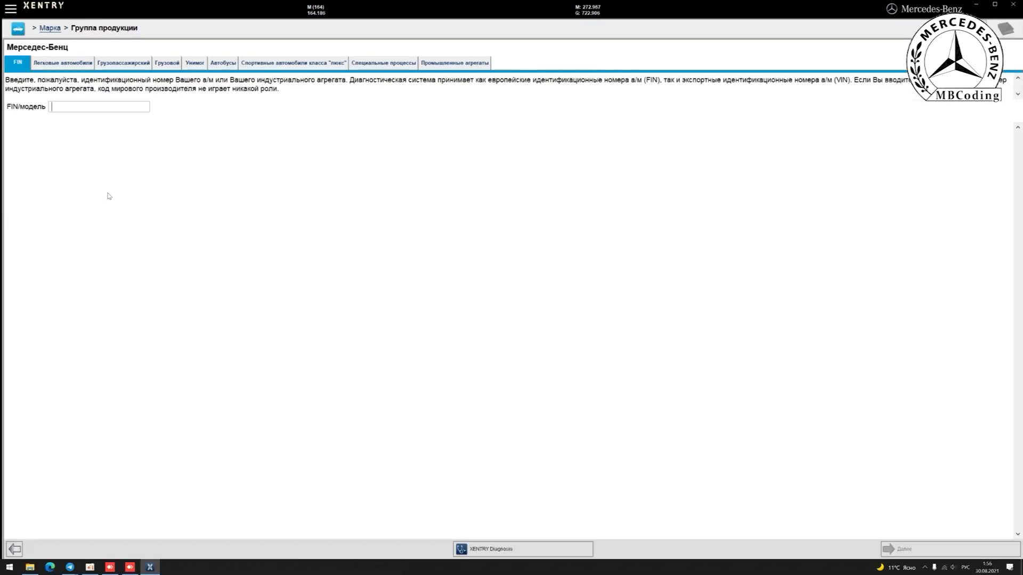
Examine the Mercedes-Benz model lists for passenger cars, vans and trucks, and return to the FIN entry page
click(79, 64)
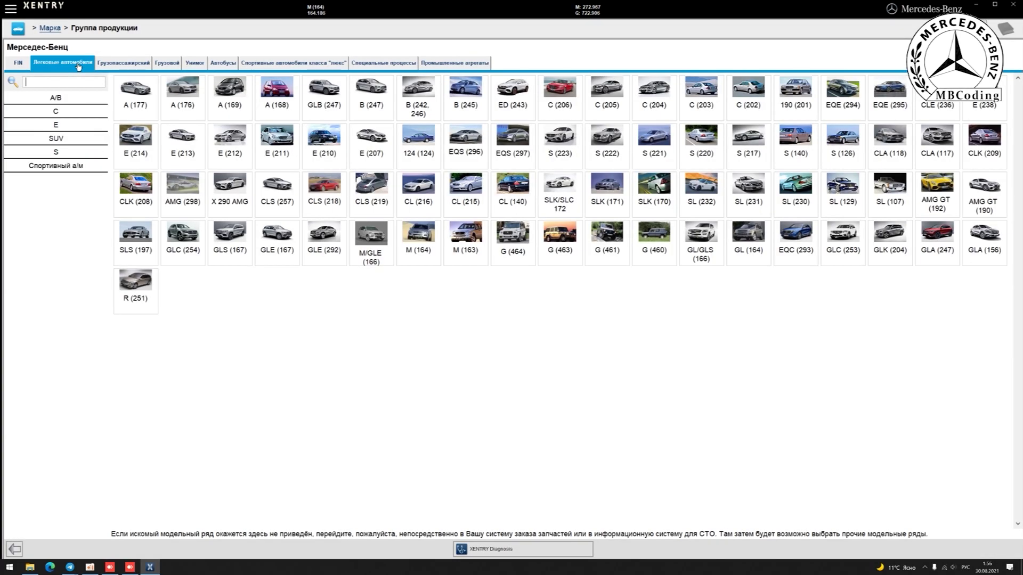
click(133, 64)
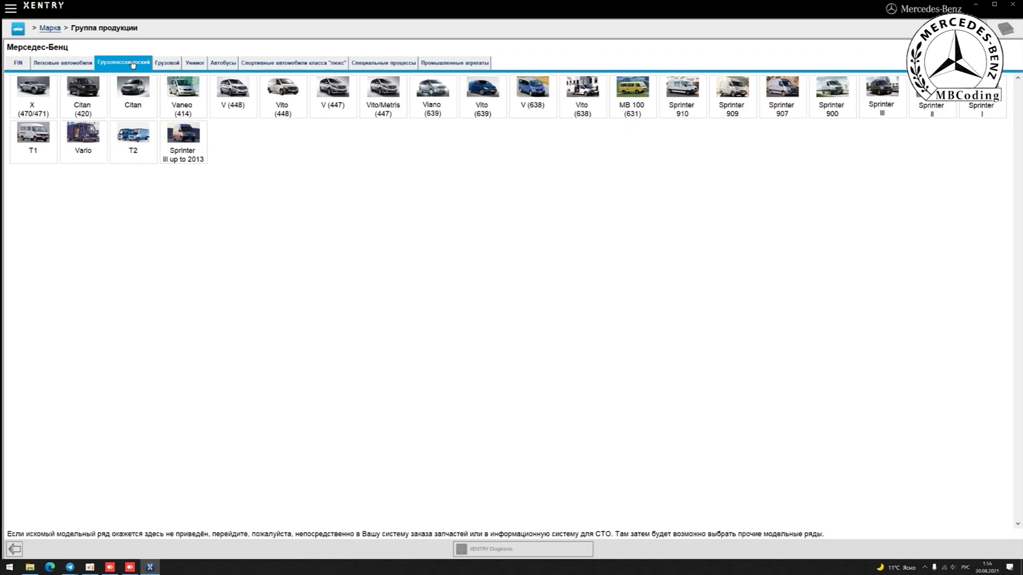
click(174, 65)
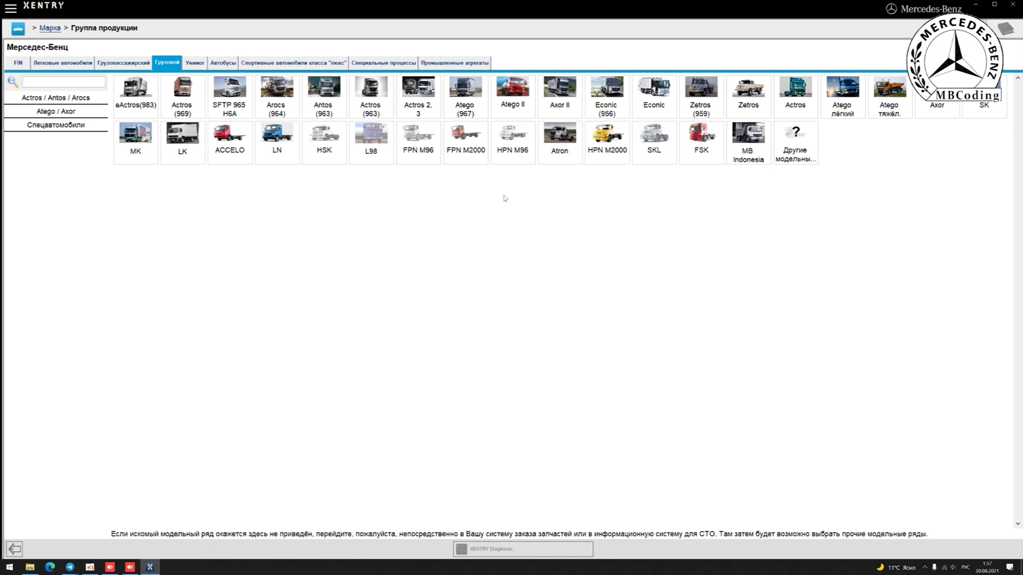
click(20, 64)
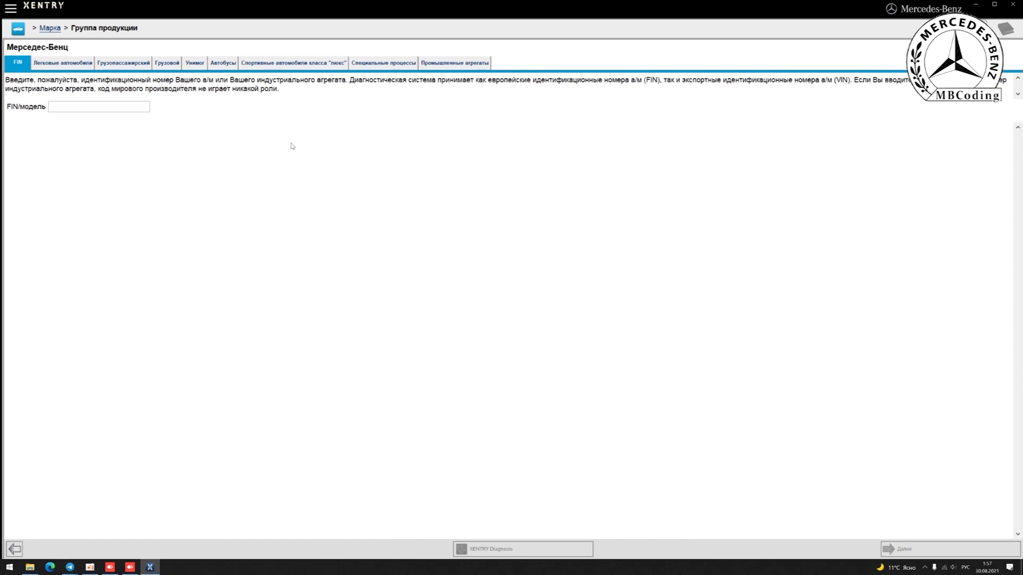
Show the XENTRY Diagnosis system and data version in the general system settings
click(12, 9)
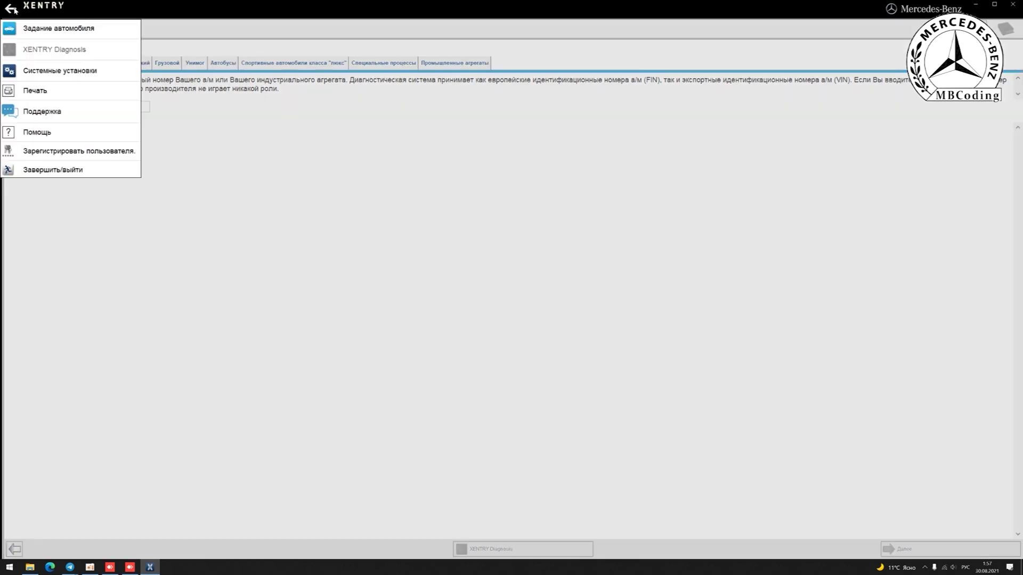
click(50, 70)
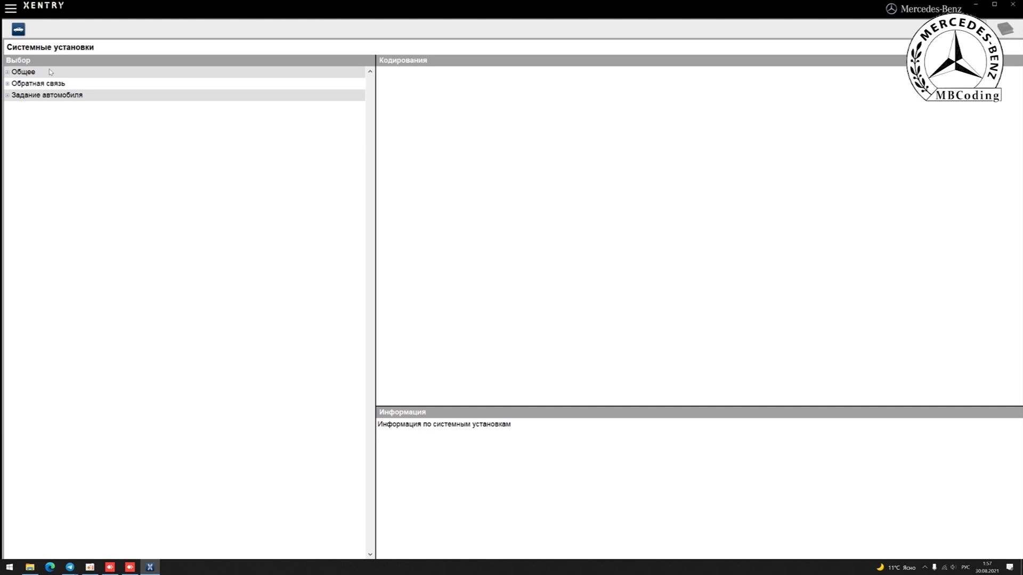
click(8, 73)
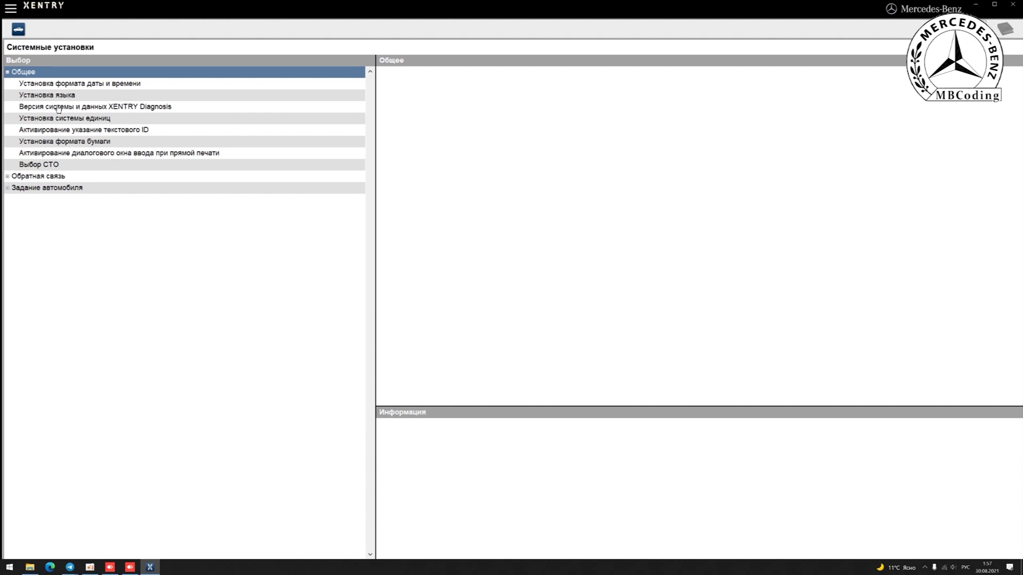
click(59, 108)
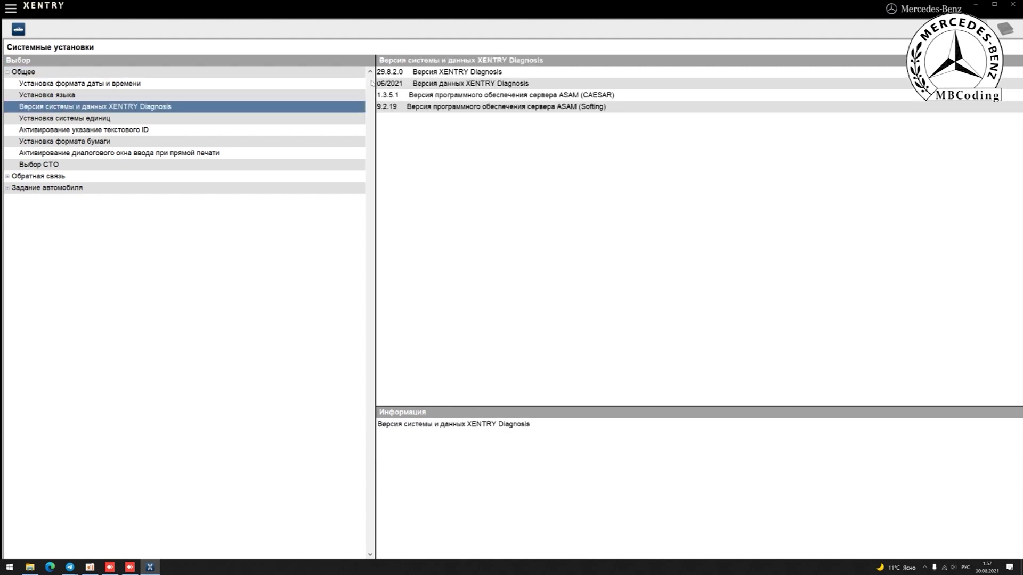
Exit XENTRY Diagnosis using the option to close XENTRY, and confirm it
click(11, 9)
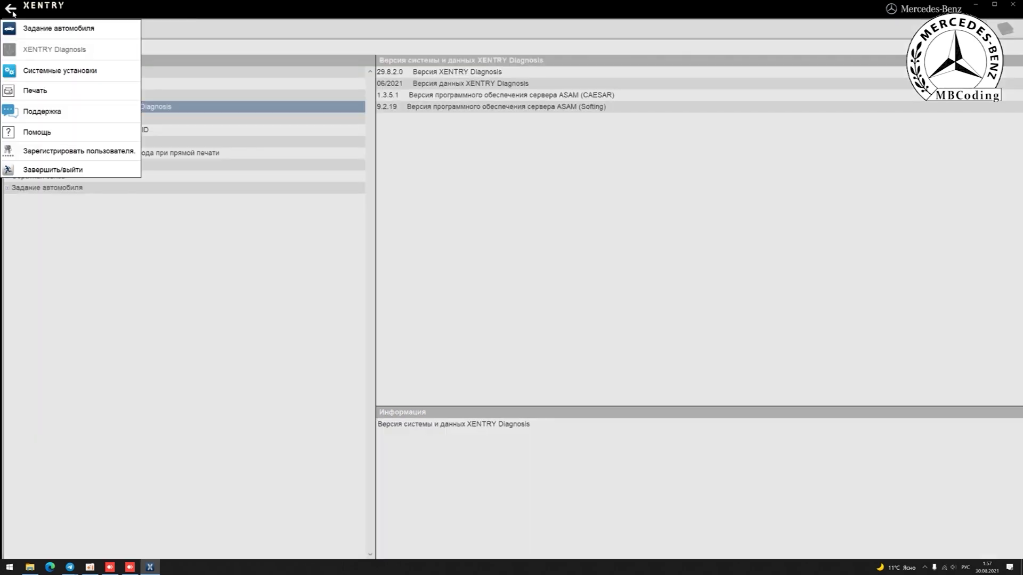
click(27, 168)
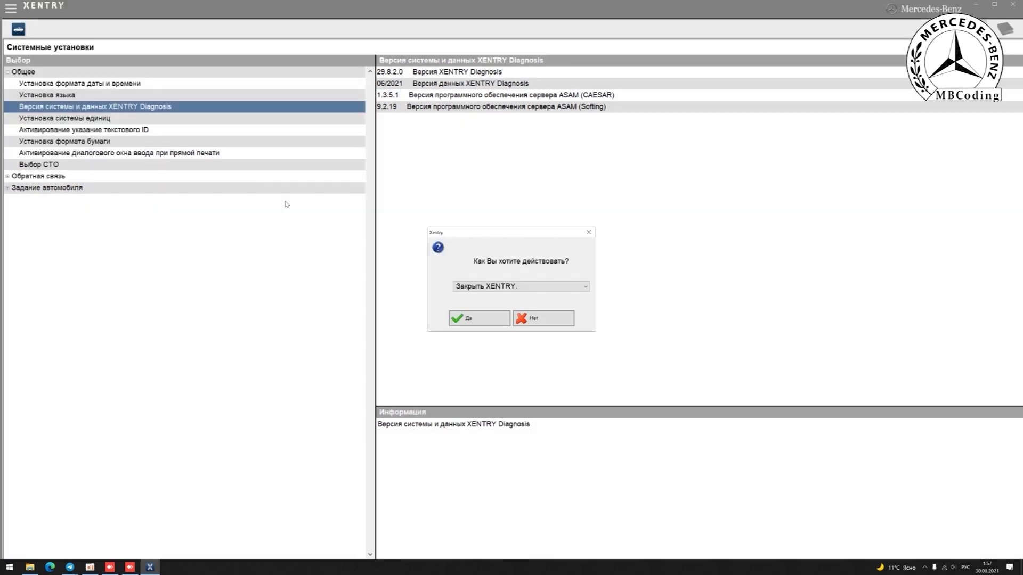
click(500, 322)
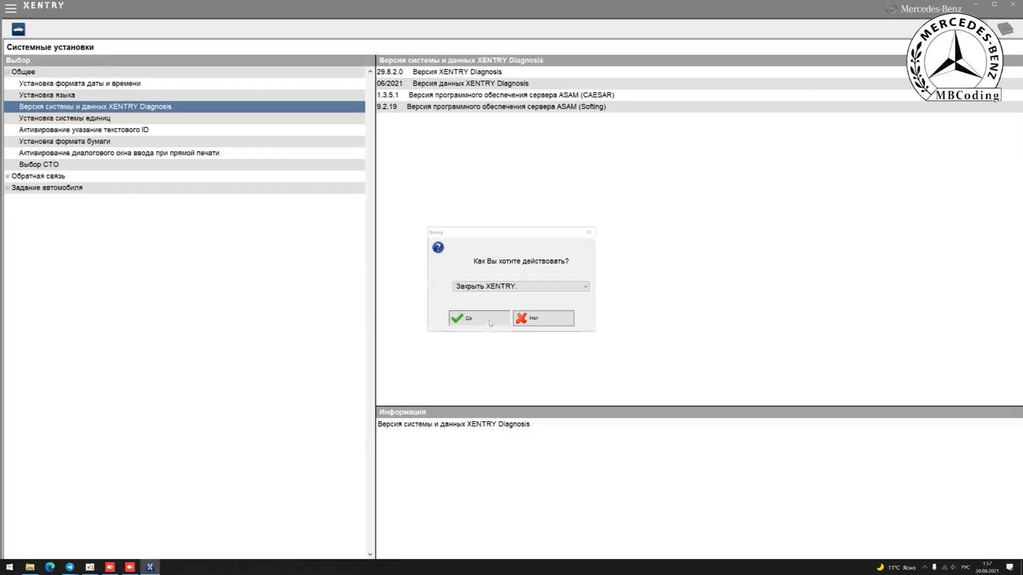